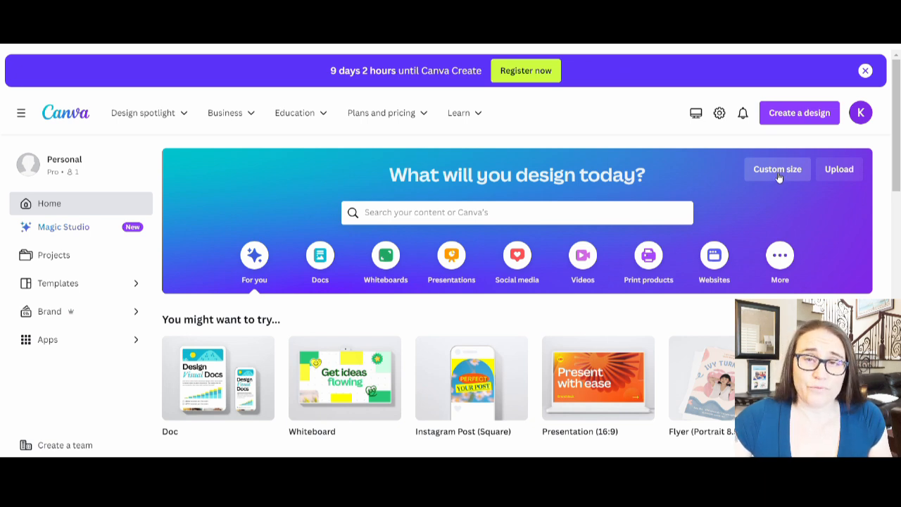
Create a new 4500 × 5400 px design and set its page background to black
{"action": "left_click", "coordinate": [778, 172]}
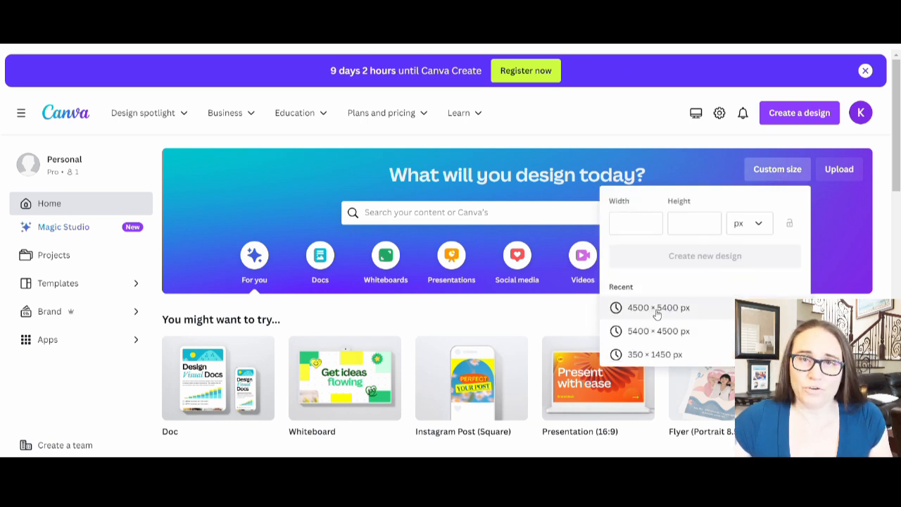
{"action": "left_click", "coordinate": [659, 308]}
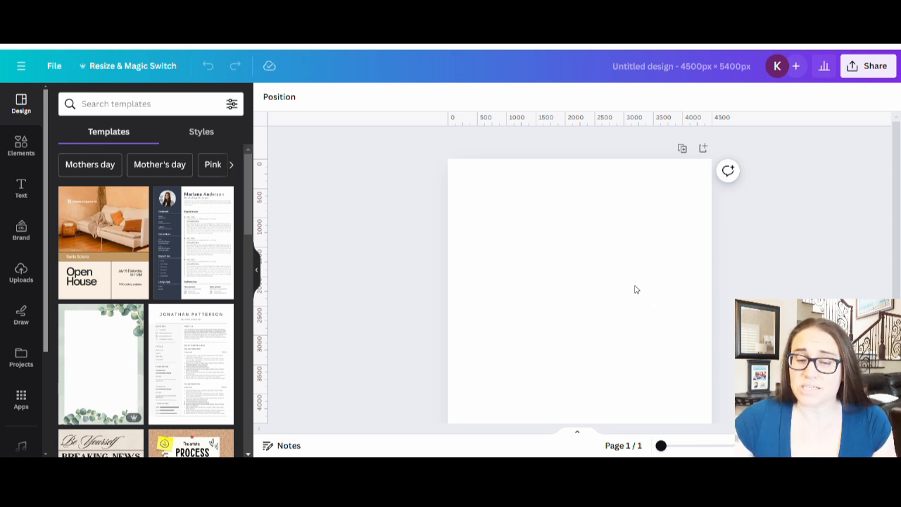
{"action": "left_click", "coordinate": [514, 225]}
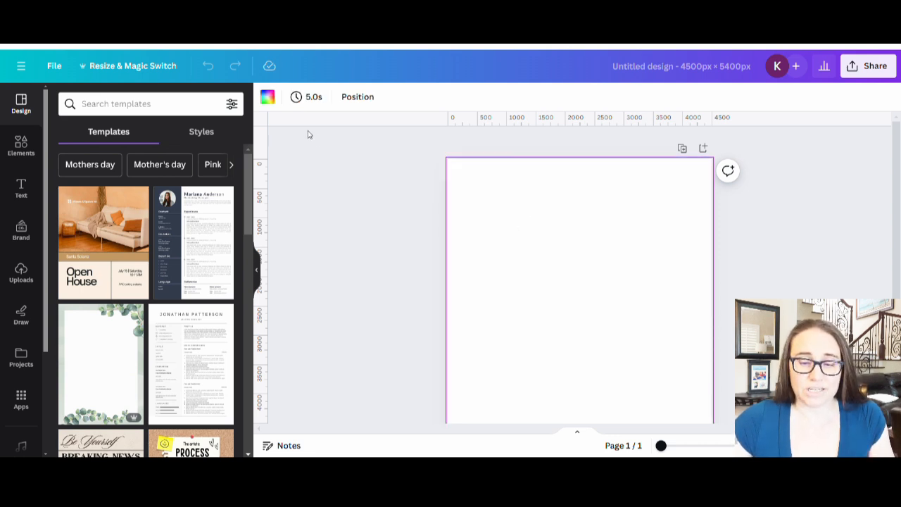
{"action": "left_click", "coordinate": [267, 98]}
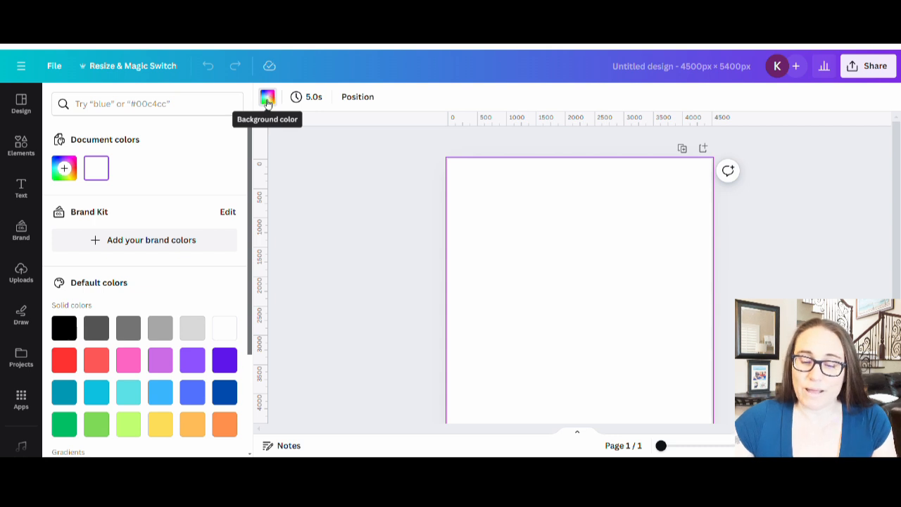
{"action": "left_click", "coordinate": [64, 331]}
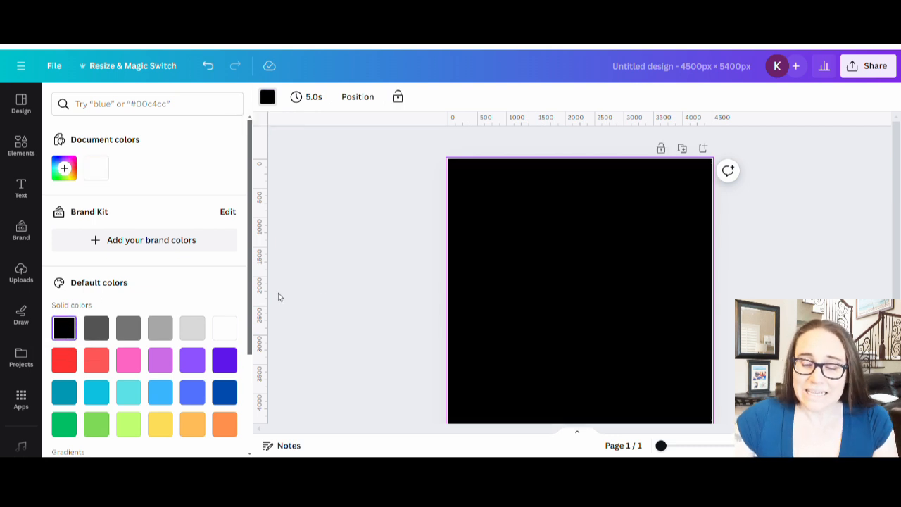
{"action": "left_click", "coordinate": [336, 273]}
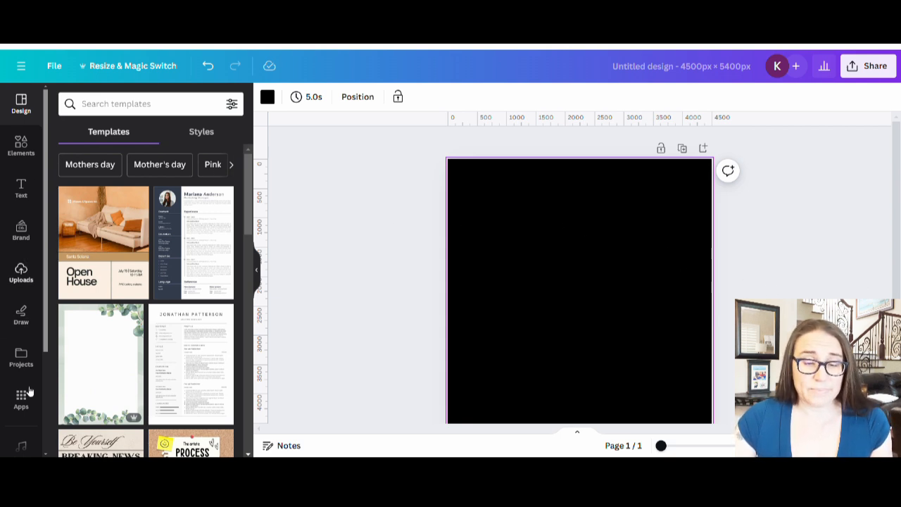
Search the elements library for "boho moon" and show all of the matching graphics
{"action": "left_click", "coordinate": [23, 144]}
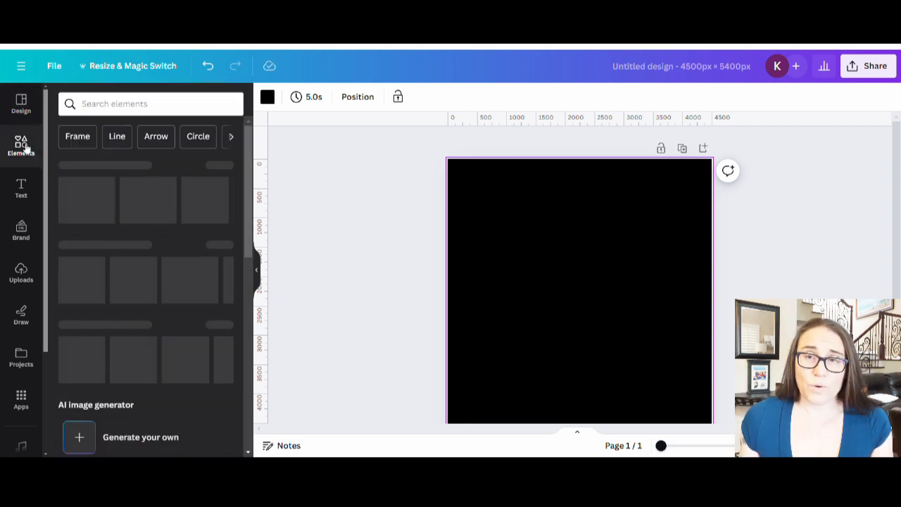
{"action": "left_click", "coordinate": [105, 104]}
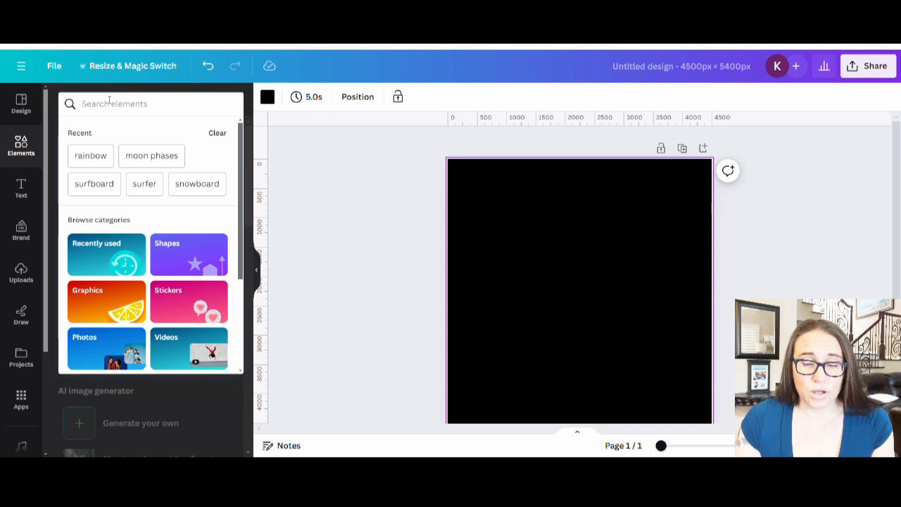
{"action": "type", "text": "boho moon"}
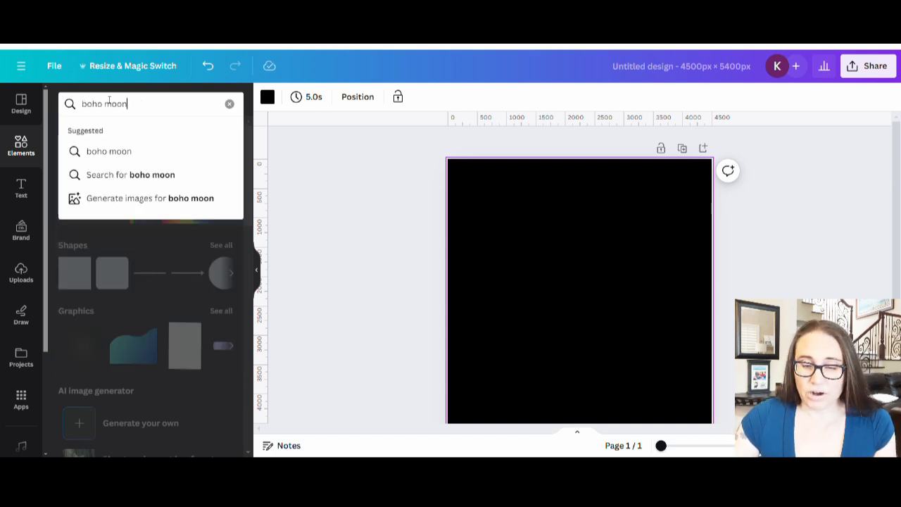
{"action": "key", "text": "Return"}
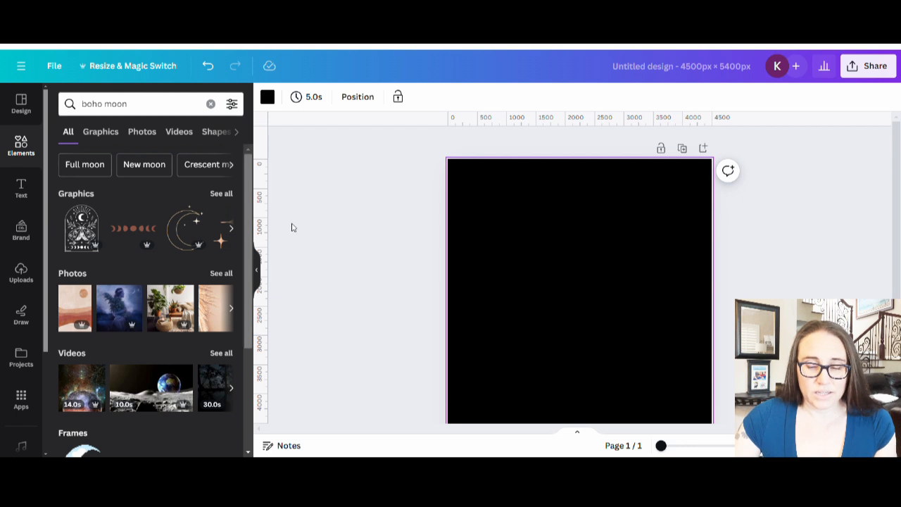
{"action": "left_click", "coordinate": [220, 195]}
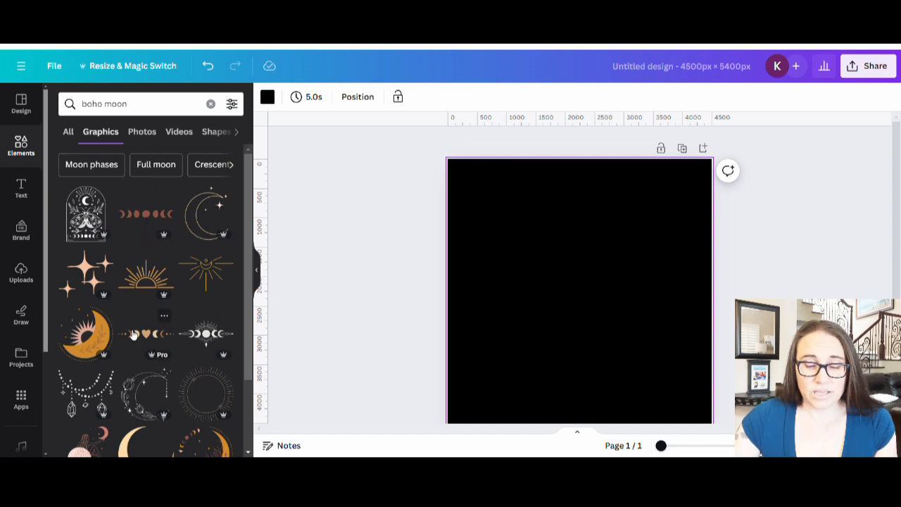
Browse the boho moon graphics for moon and moon-phase artwork that suits the black page
{"action": "scroll", "coordinate": [133, 335], "scroll_direction": "down", "scroll_amount": 3}
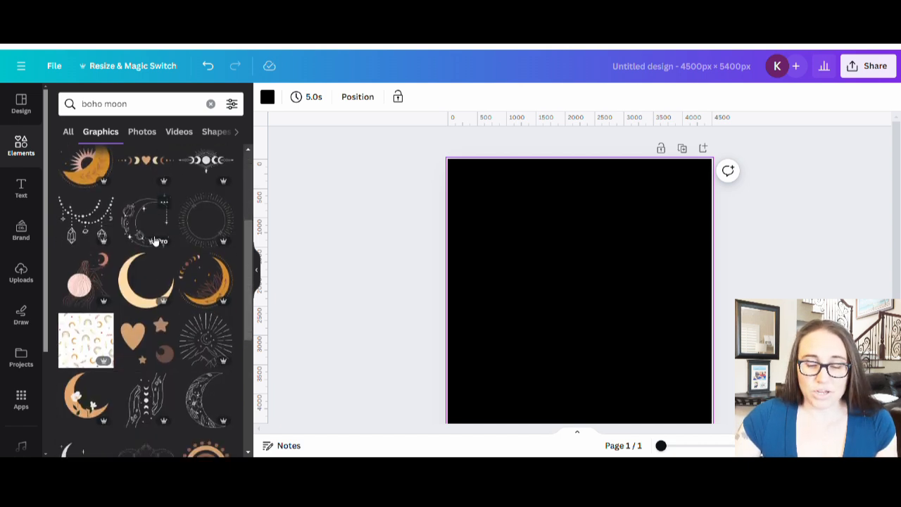
{"action": "scroll", "coordinate": [156, 242], "scroll_direction": "down", "scroll_amount": 5}
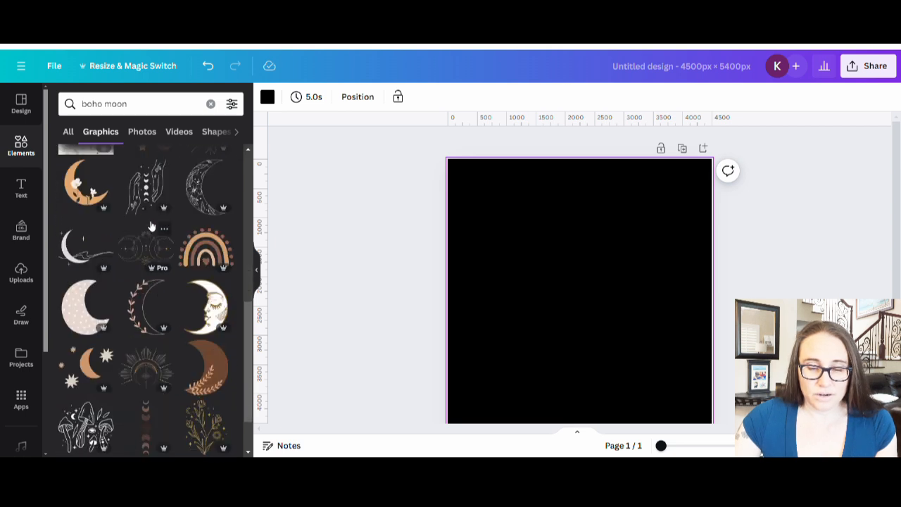
{"action": "scroll", "coordinate": [150, 219], "scroll_direction": "down", "scroll_amount": 1}
{"action": "scroll", "coordinate": [200, 307], "scroll_direction": "down", "scroll_amount": 2}
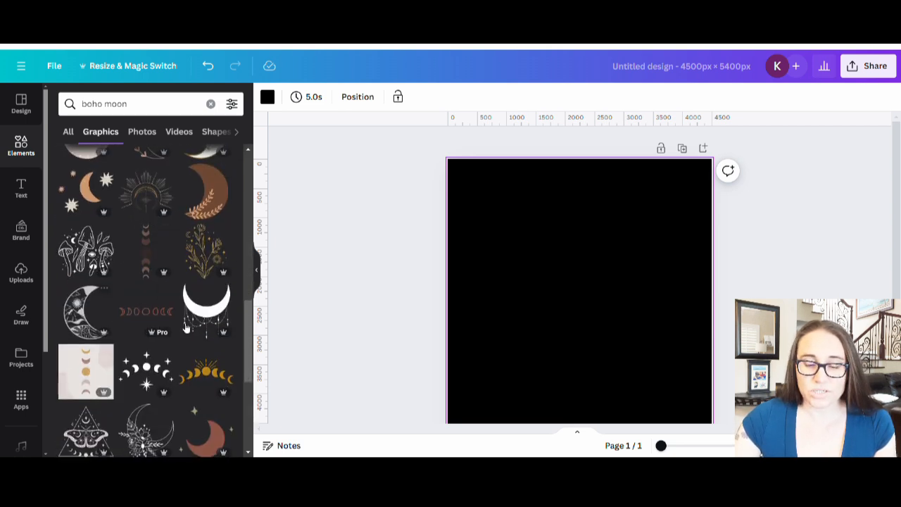
{"action": "scroll", "coordinate": [186, 328], "scroll_direction": "down", "scroll_amount": 3}
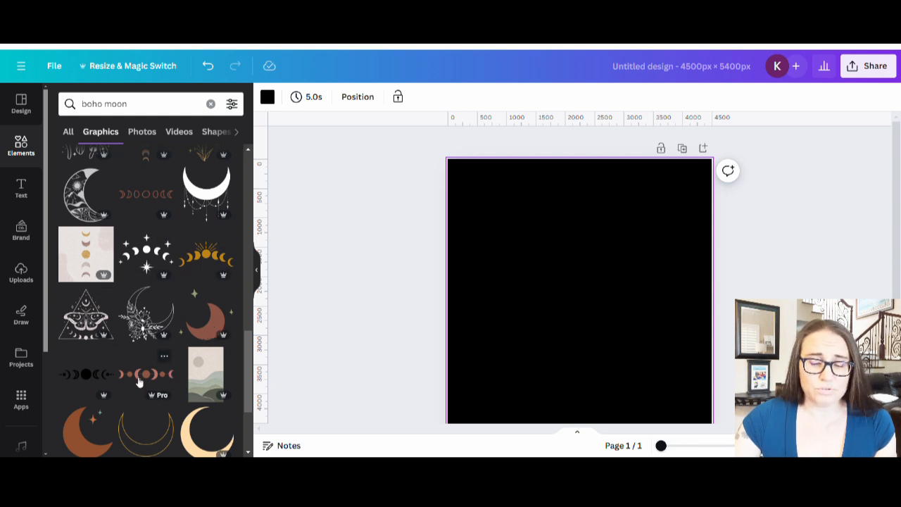
{"action": "scroll", "coordinate": [163, 270], "scroll_direction": "down", "scroll_amount": 1}
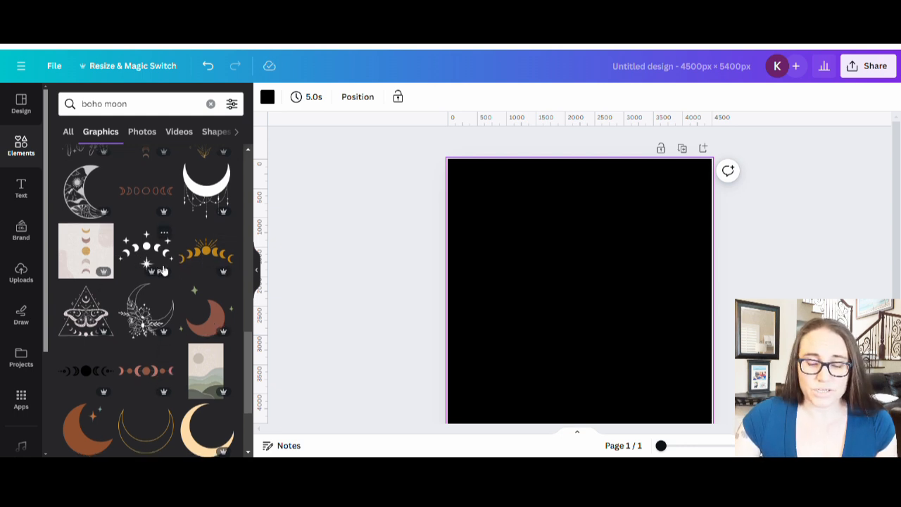
{"action": "scroll", "coordinate": [155, 295], "scroll_direction": "down", "scroll_amount": 2}
{"action": "scroll", "coordinate": [151, 304], "scroll_direction": "down", "scroll_amount": 3}
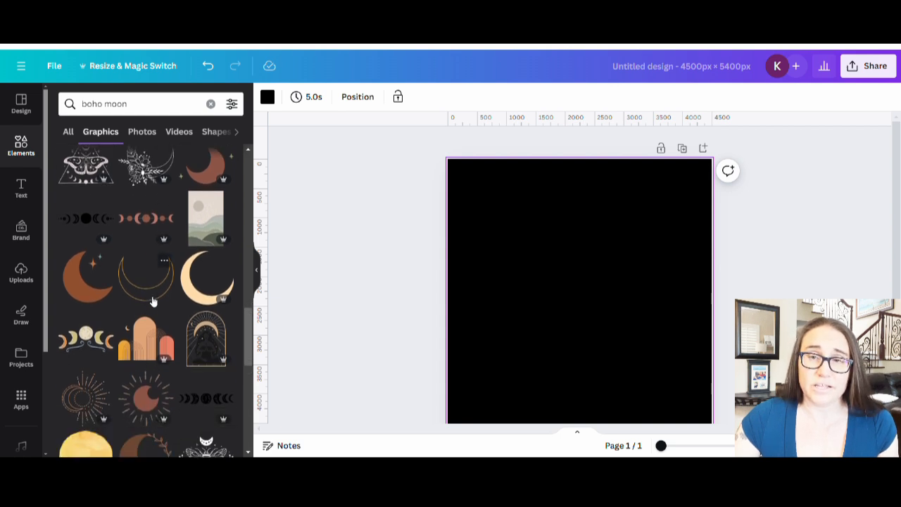
{"action": "scroll", "coordinate": [153, 301], "scroll_direction": "down", "scroll_amount": 3}
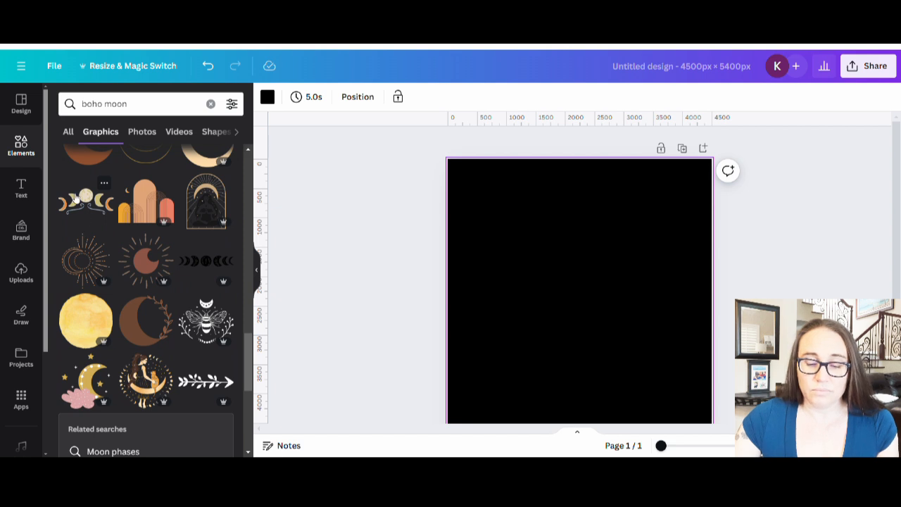
{"action": "scroll", "coordinate": [142, 232], "scroll_direction": "down", "scroll_amount": 5}
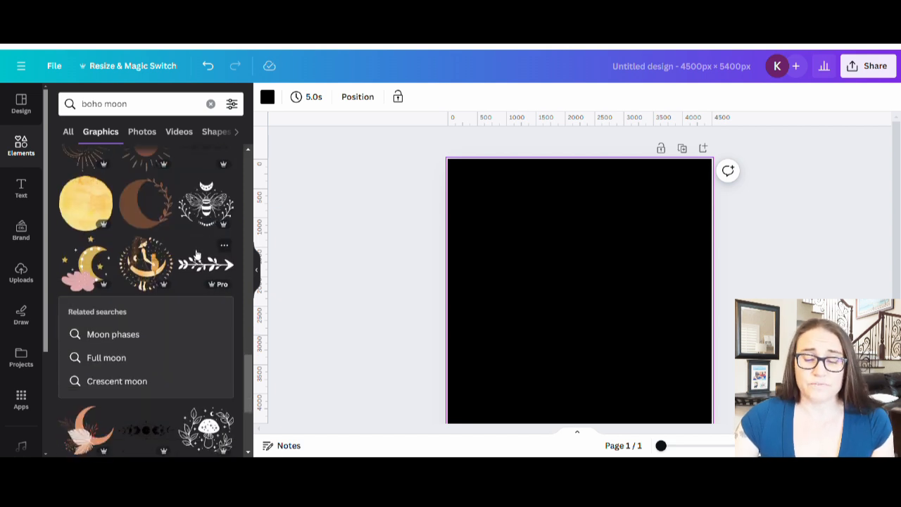
{"action": "scroll", "coordinate": [100, 340], "scroll_direction": "down", "scroll_amount": 1}
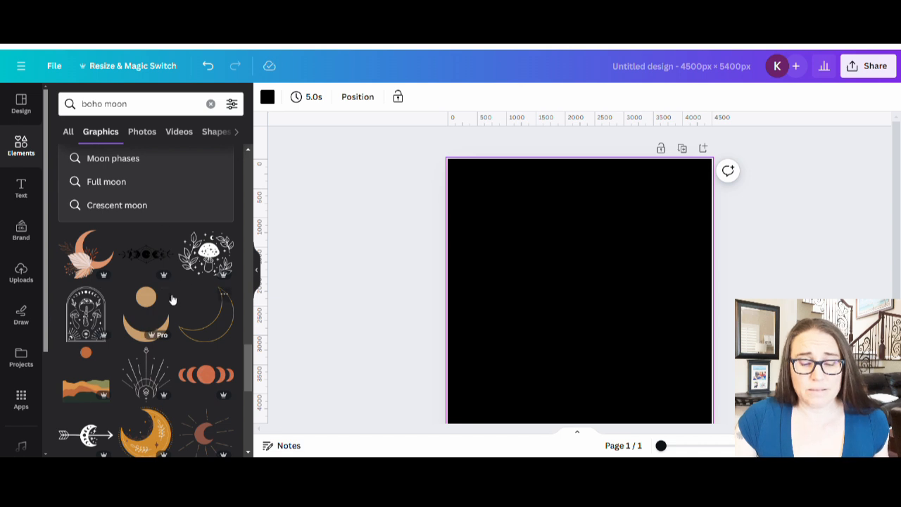
{"action": "scroll", "coordinate": [173, 301], "scroll_direction": "down", "scroll_amount": 2}
{"action": "scroll", "coordinate": [174, 291], "scroll_direction": "down", "scroll_amount": 3}
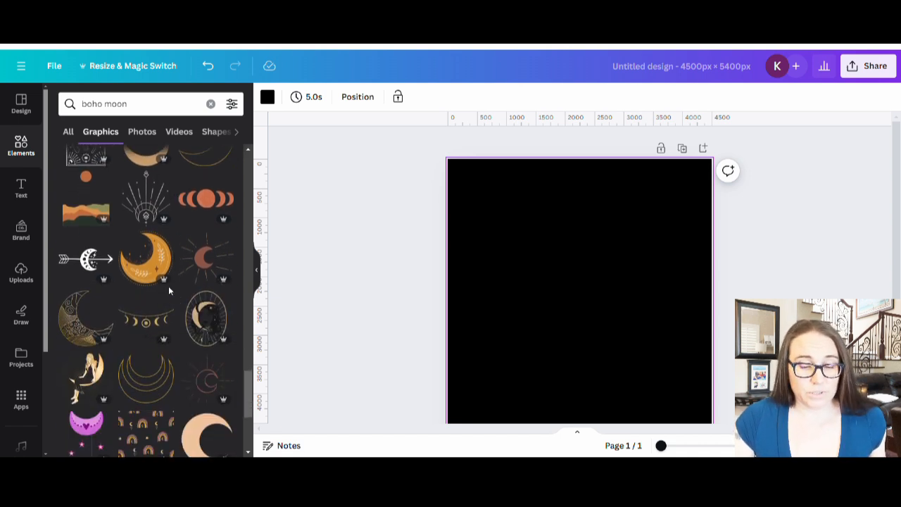
{"action": "scroll", "coordinate": [169, 281], "scroll_direction": "down", "scroll_amount": 3}
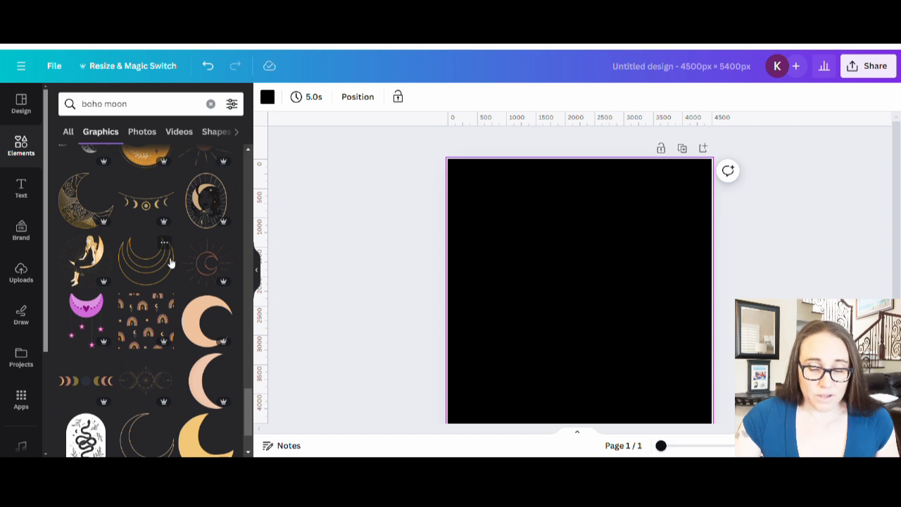
{"action": "scroll", "coordinate": [169, 263], "scroll_direction": "down", "scroll_amount": 2}
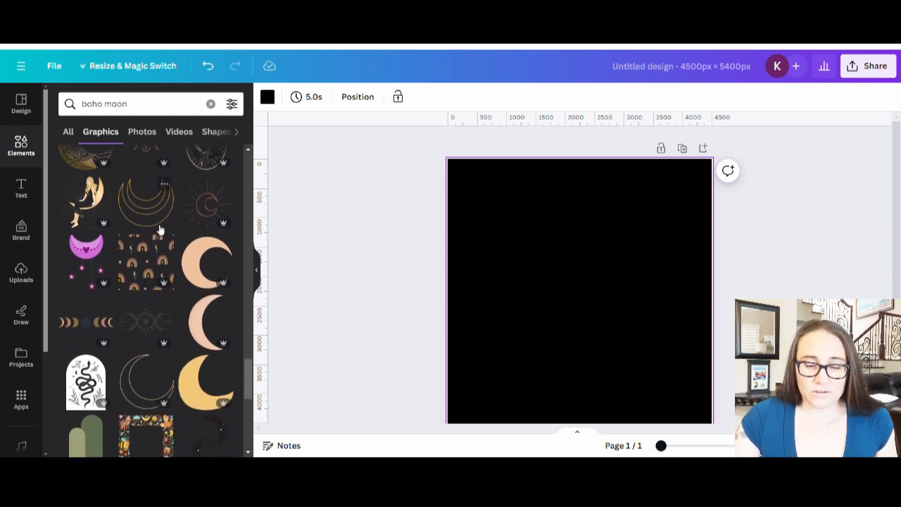
{"action": "scroll", "coordinate": [160, 231], "scroll_direction": "down", "scroll_amount": 7}
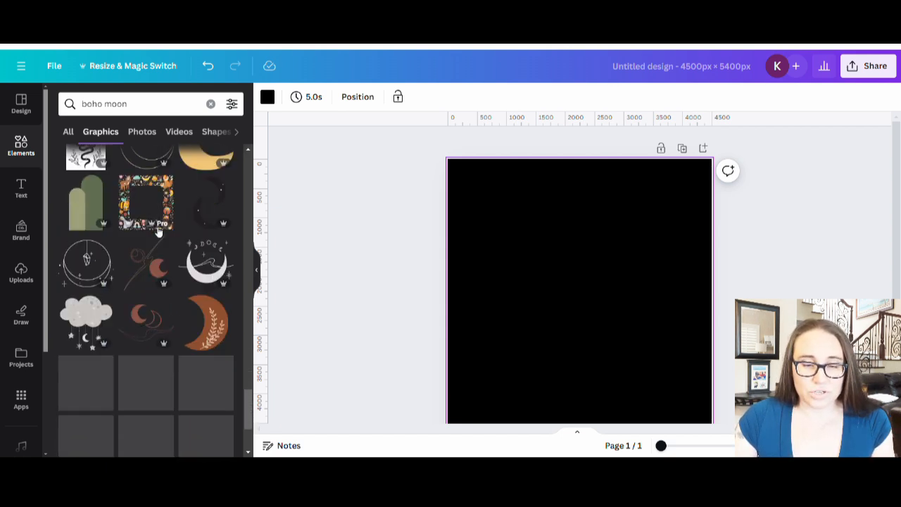
Refine the graphics search to "boho moon phases" and add the gold glitter moon-phase row with small stars to the page
{"action": "left_click", "coordinate": [141, 107]}
{"action": "type", "text": "phases"}
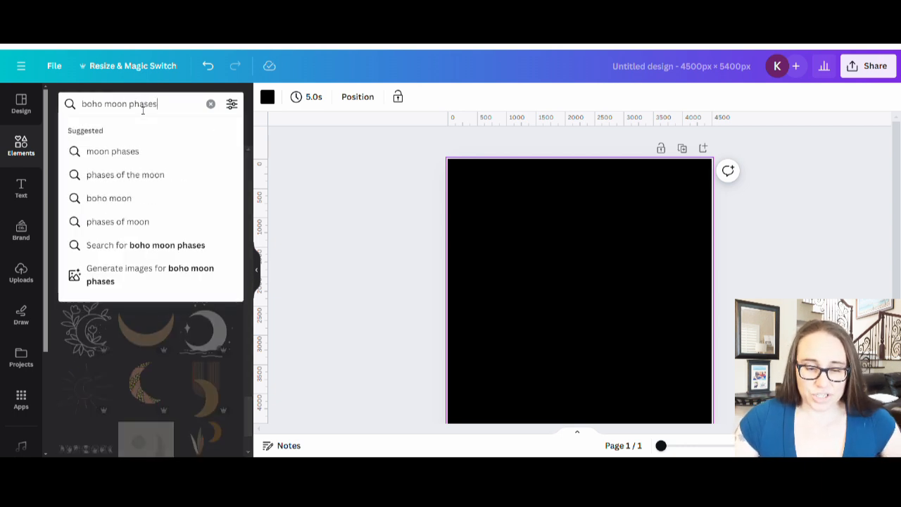
{"action": "key", "text": "Return"}
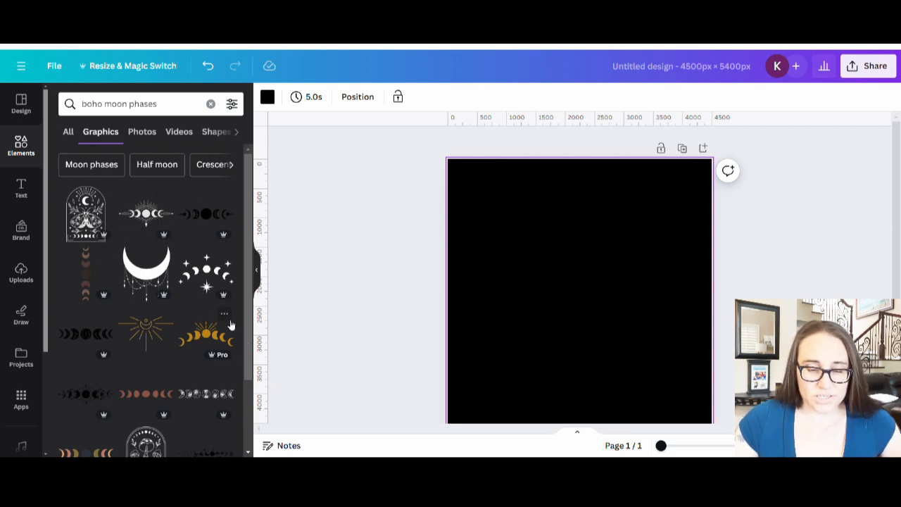
{"action": "scroll", "coordinate": [139, 309], "scroll_direction": "down", "scroll_amount": 1}
{"action": "scroll", "coordinate": [127, 296], "scroll_direction": "down", "scroll_amount": 2}
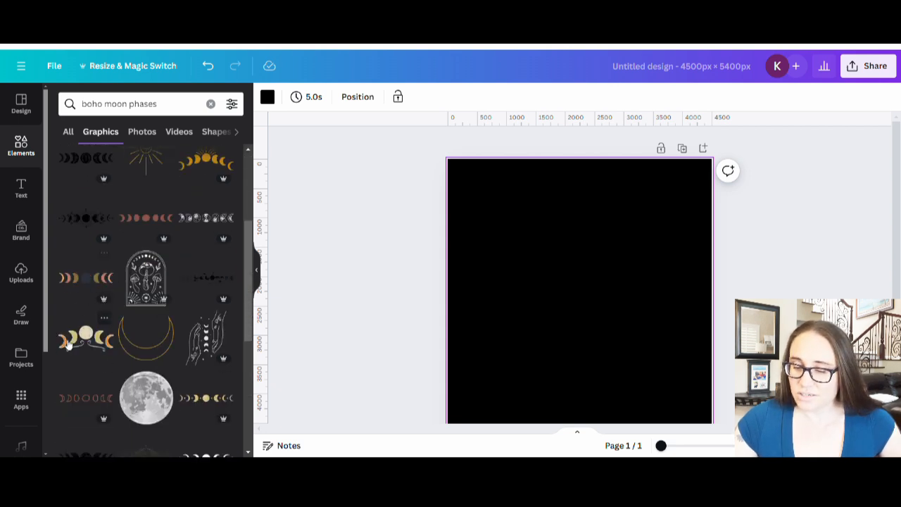
{"action": "left_click", "coordinate": [206, 398]}
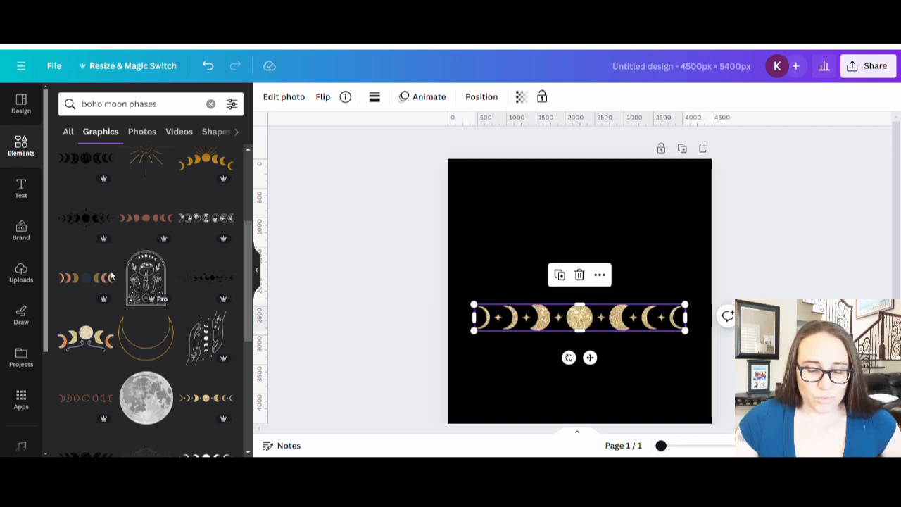
Add the single-colour moon-phase row from the results and place it above the gold glitter row
{"action": "scroll", "coordinate": [156, 291], "scroll_direction": "down", "scroll_amount": 2}
{"action": "scroll", "coordinate": [156, 291], "scroll_direction": "down", "scroll_amount": 1}
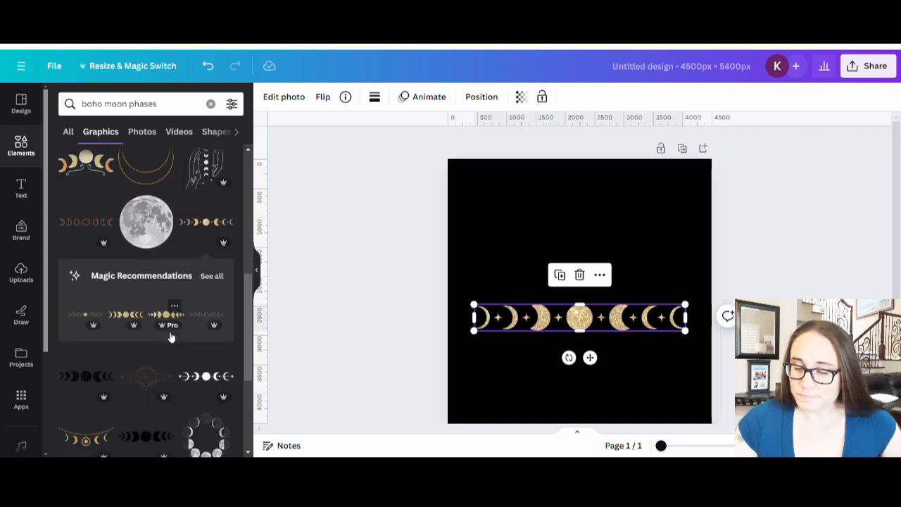
{"action": "left_click", "coordinate": [209, 377]}
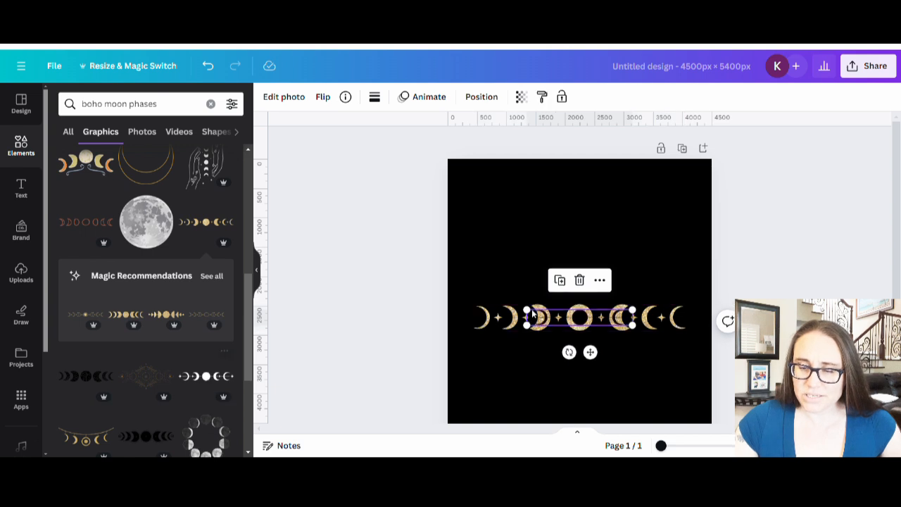
{"action": "left_click_drag", "start_coordinate": [579, 317], "coordinate": [572, 217]}
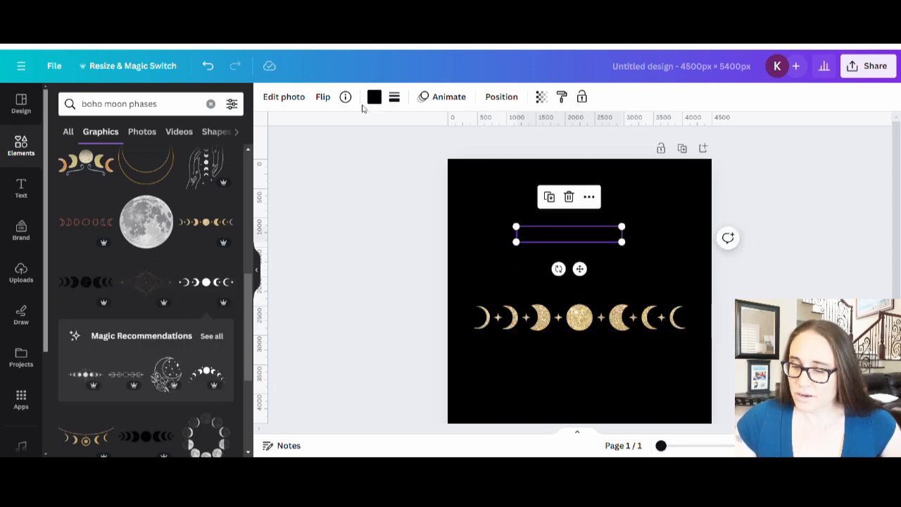
Try the upper moon-phase row in pale cream, centred and enlarged to nearly the page width, and delete it
{"action": "left_click", "coordinate": [374, 97]}
{"action": "left_click", "coordinate": [224, 311]}
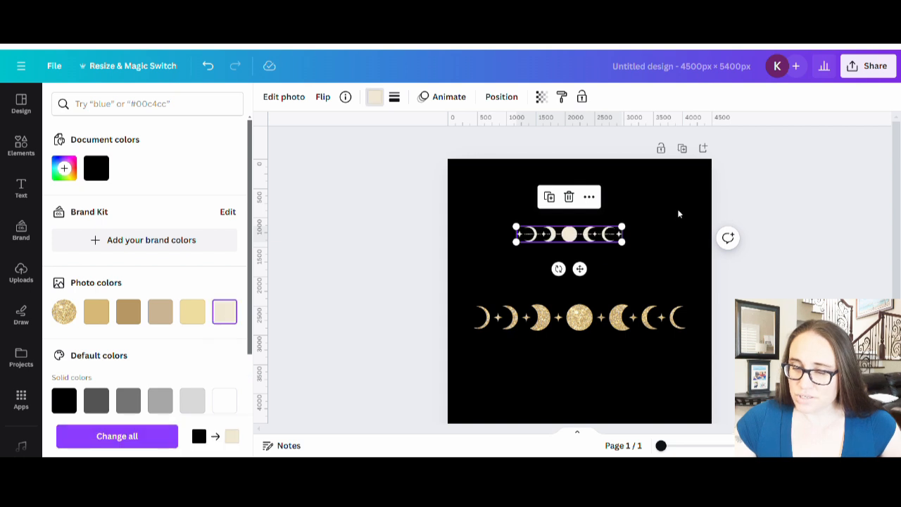
{"action": "left_click_drag", "start_coordinate": [622, 227], "coordinate": [768, 205]}
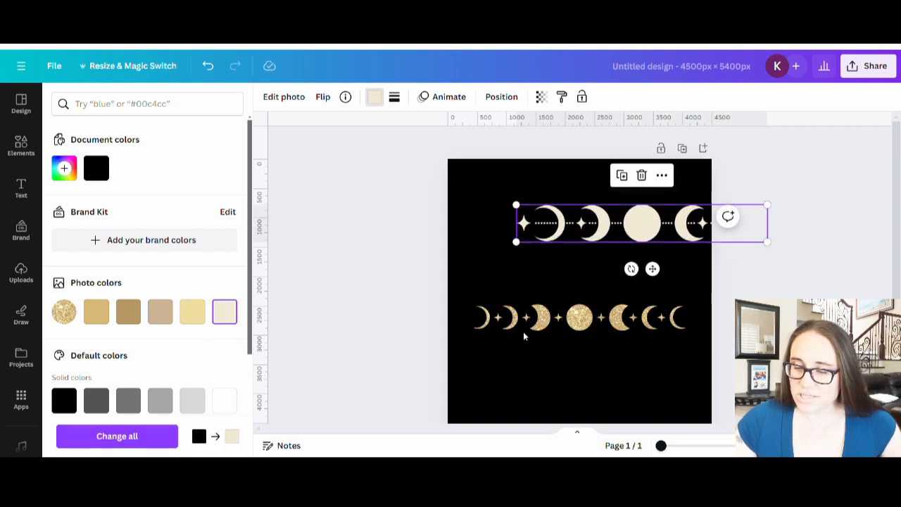
{"action": "left_click_drag", "start_coordinate": [694, 218], "coordinate": [632, 217]}
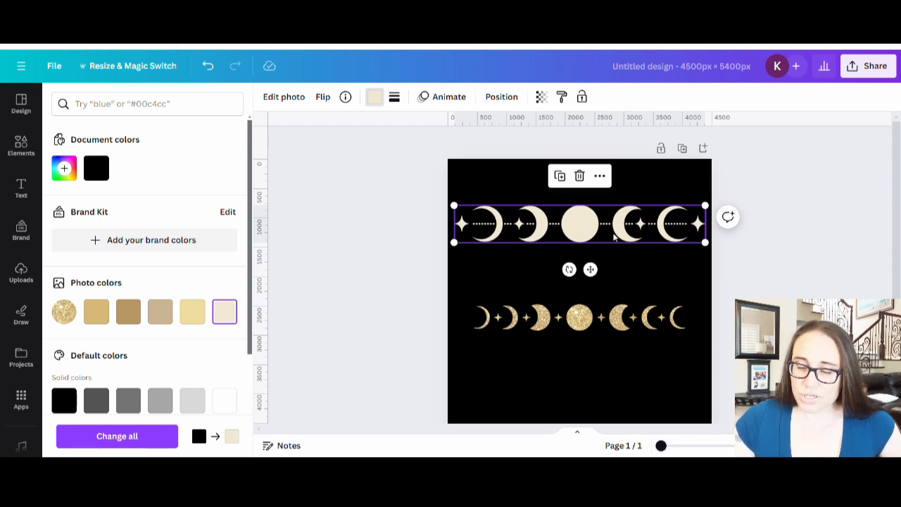
{"action": "key", "text": "Delete"}
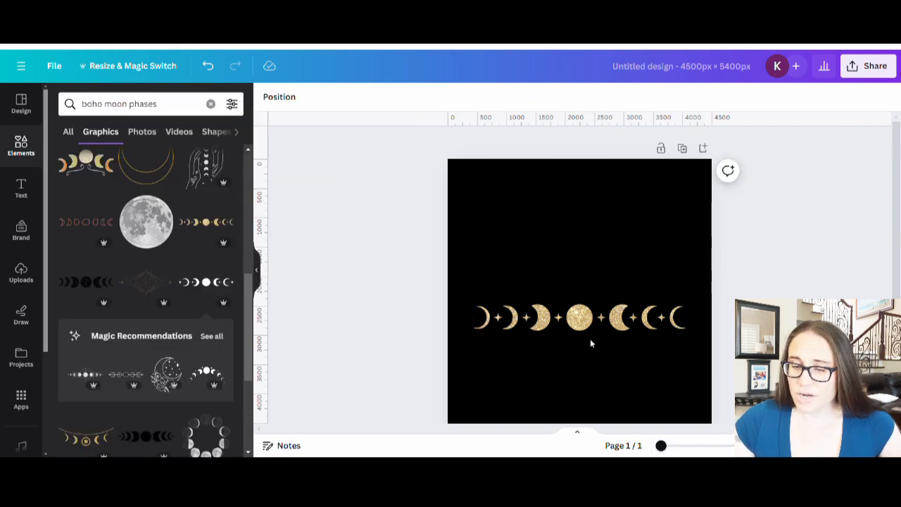
Move the gold glitter moon-phase row near the top of the black page and enlarge it to nearly the page width
{"action": "left_click_drag", "start_coordinate": [592, 327], "coordinate": [582, 209]}
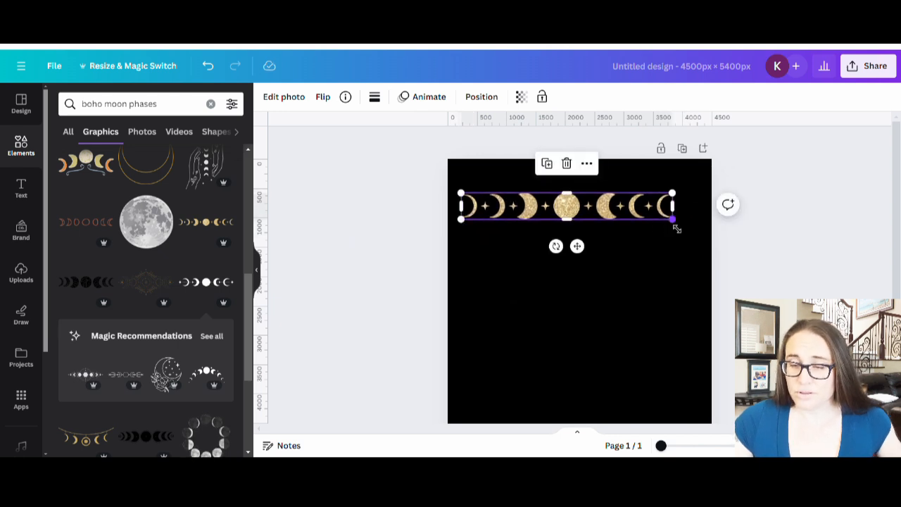
{"action": "left_click_drag", "start_coordinate": [676, 228], "coordinate": [699, 232]}
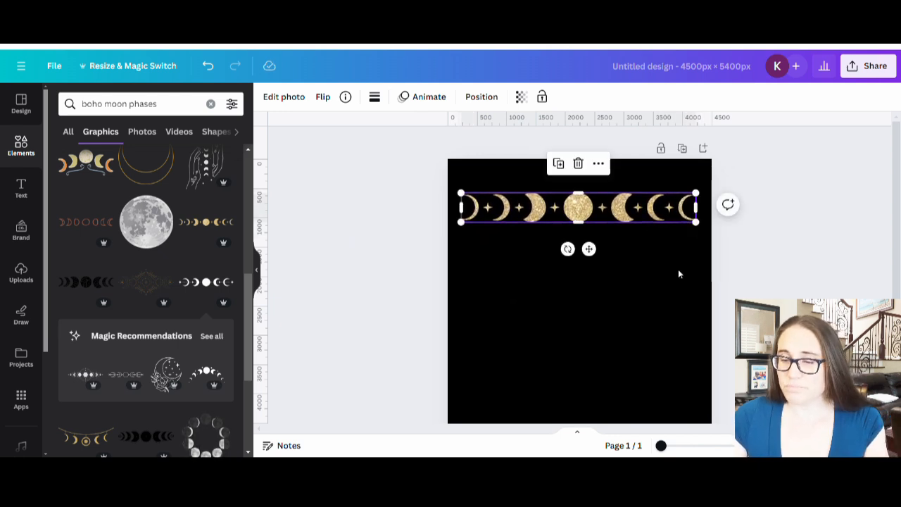
{"action": "left_click", "coordinate": [680, 274]}
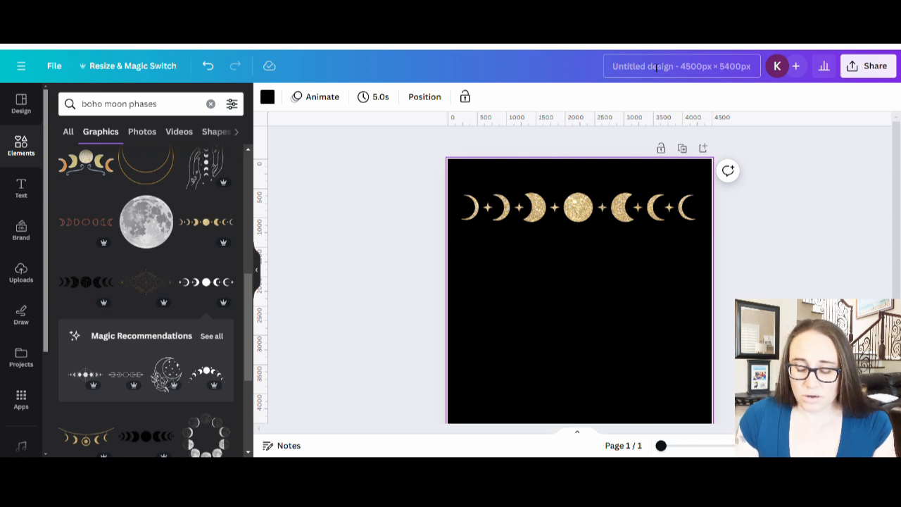
Rename the design as "moon phases frame"
{"action": "left_click", "coordinate": [622, 71]}
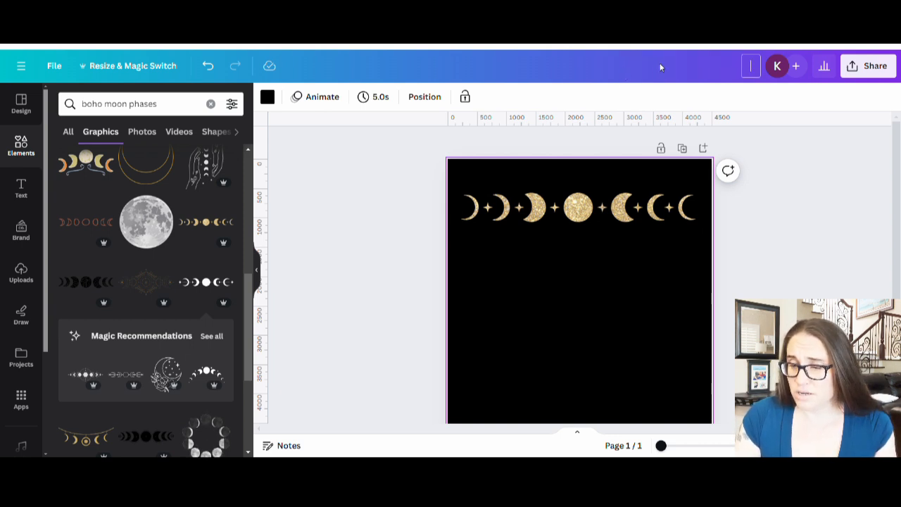
{"action": "type", "text": "moo"}
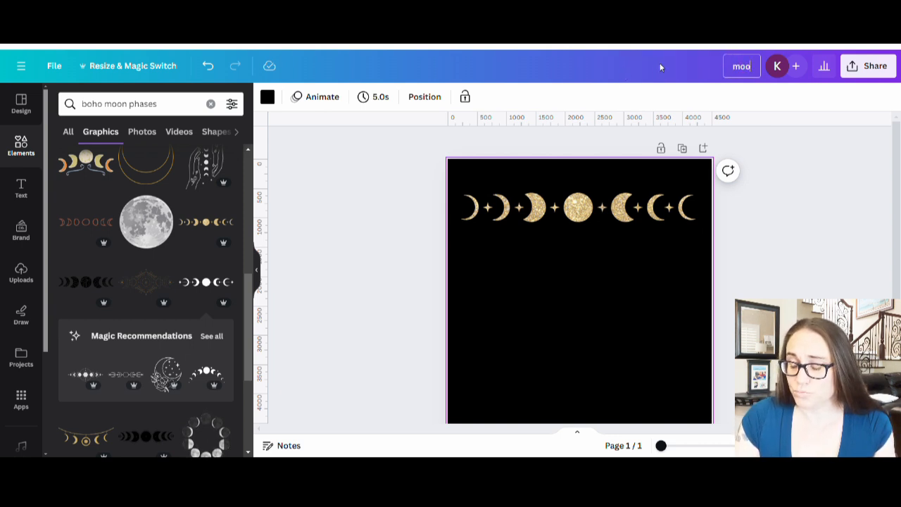
{"action": "type", "text": "n sha"}
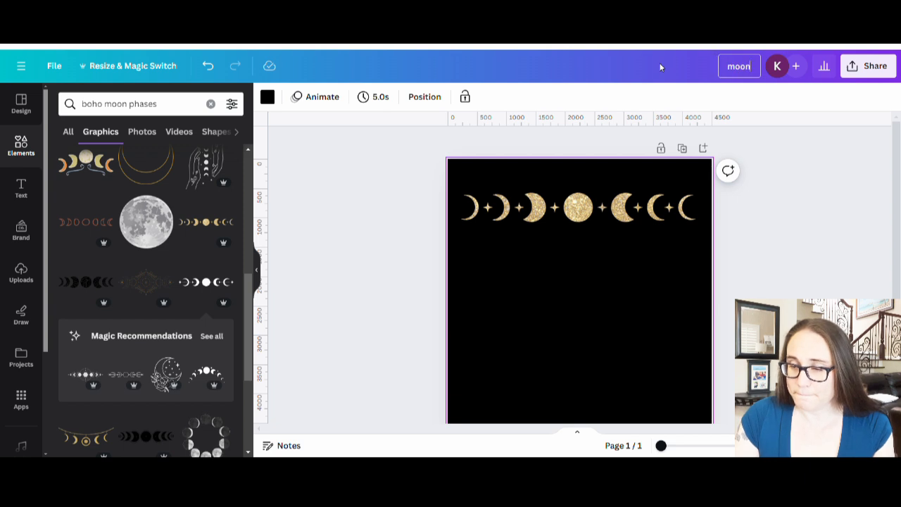
{"action": "type", "text": "ses frame"}
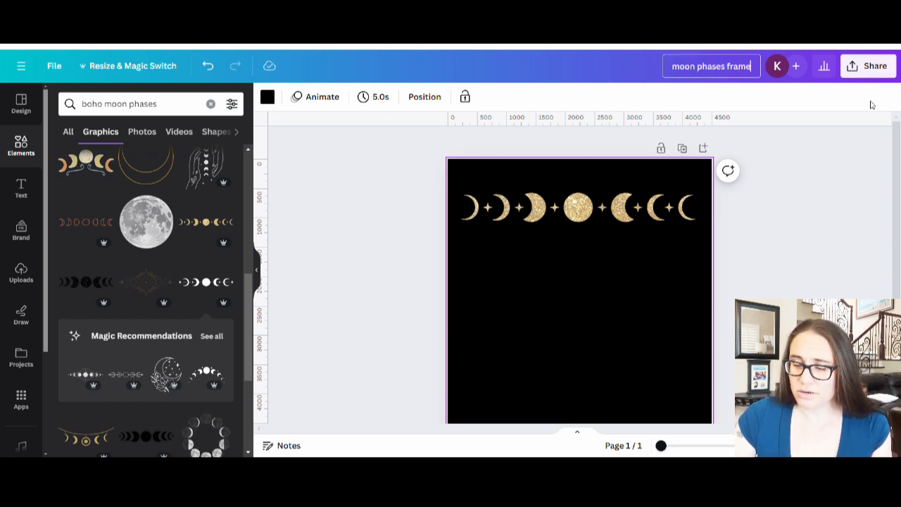
Try to download the design as a PNG at size 1 with a transparent background
{"action": "left_click", "coordinate": [849, 71]}
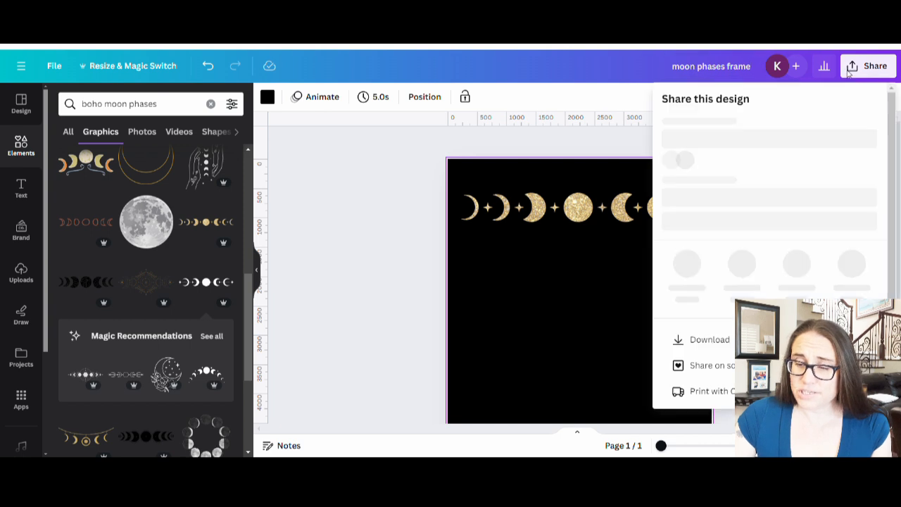
{"action": "left_click", "coordinate": [692, 362]}
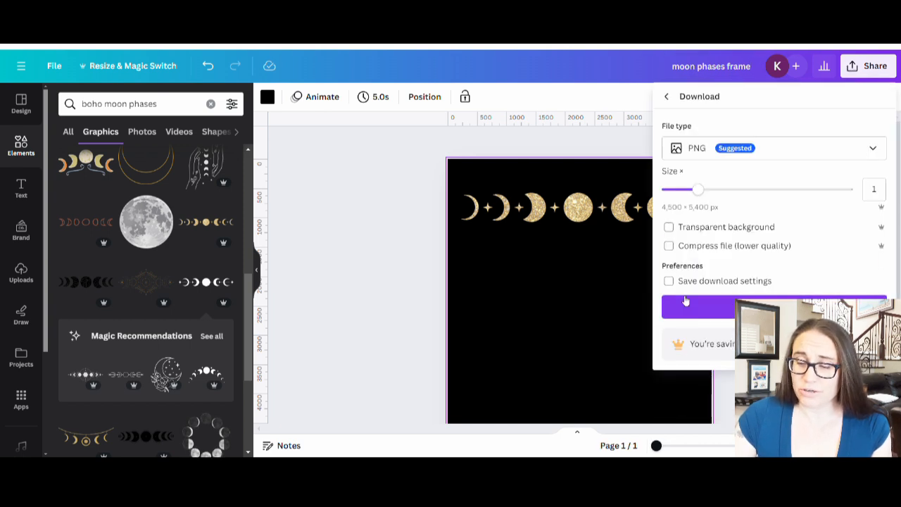
{"action": "left_click", "coordinate": [679, 229]}
{"action": "left_click", "coordinate": [731, 308]}
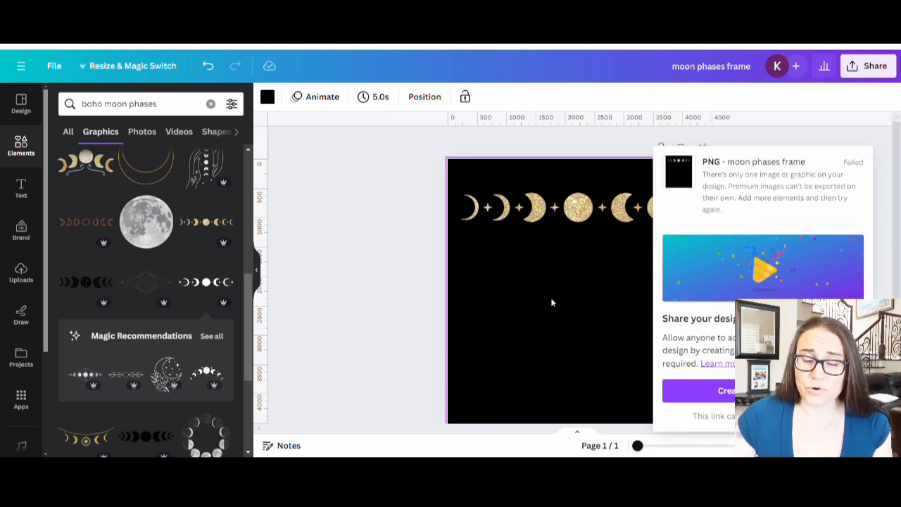
{"action": "left_click", "coordinate": [529, 266]}
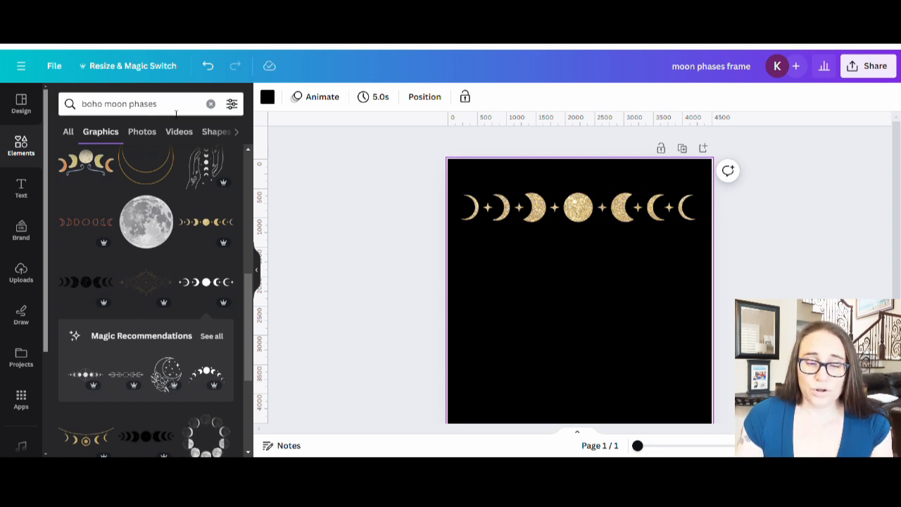
Search the element graphics for "rainbow"
{"action": "left_click", "coordinate": [176, 110]}
{"action": "type", "text": "ra"}
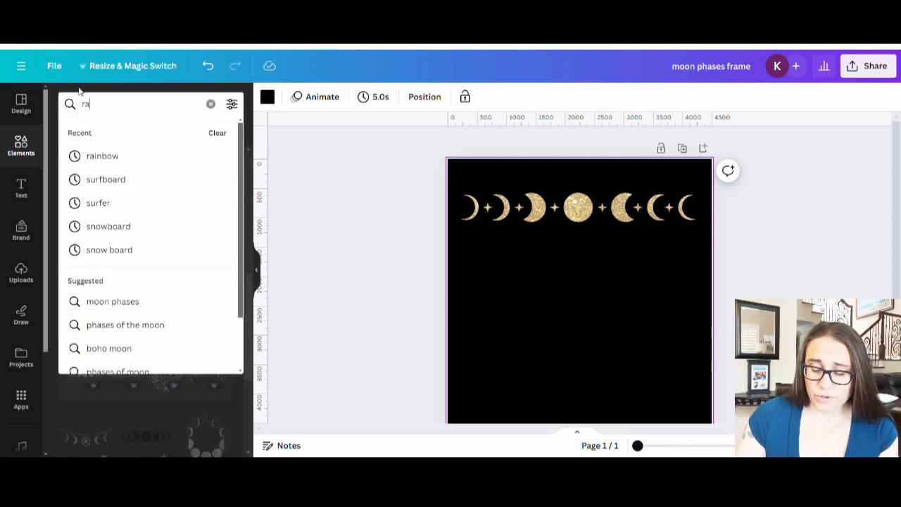
{"action": "type", "text": "inbow4"}
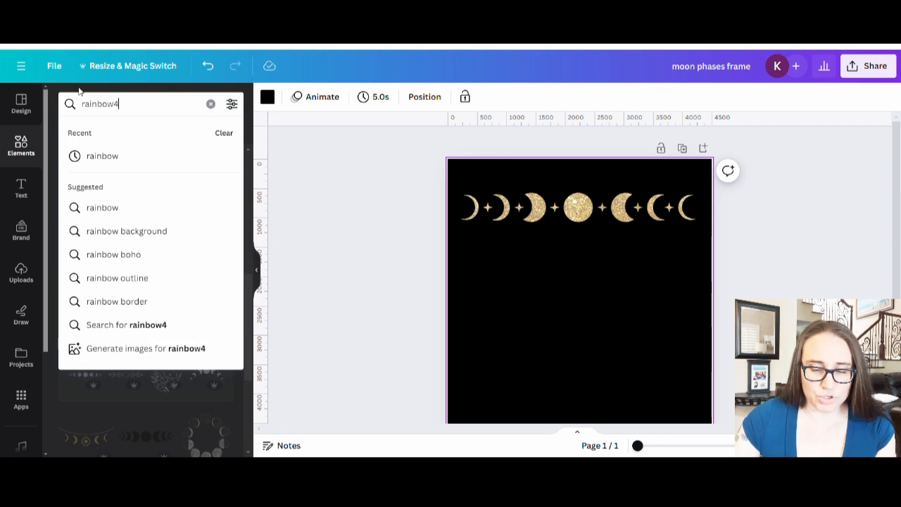
{"action": "key", "text": "BackSpace"}
{"action": "key", "text": "Return"}
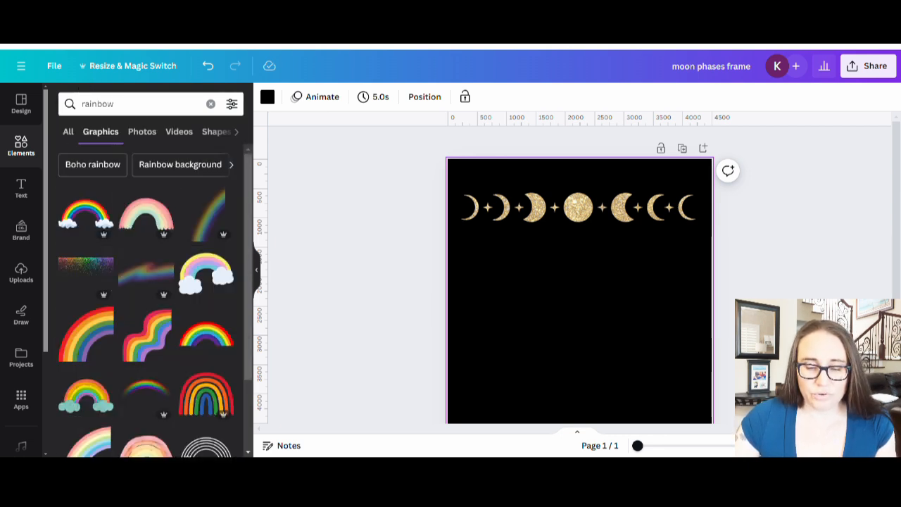
Try the vertical rainbow stripe graphic from the results on the page and delete it
{"action": "scroll", "coordinate": [105, 185], "scroll_direction": "down", "scroll_amount": 6}
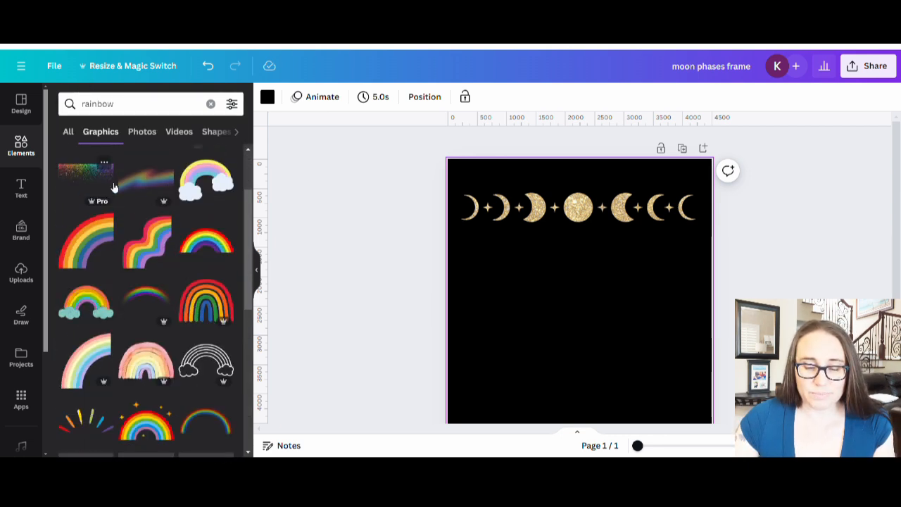
{"action": "scroll", "coordinate": [146, 255], "scroll_direction": "down", "scroll_amount": 5}
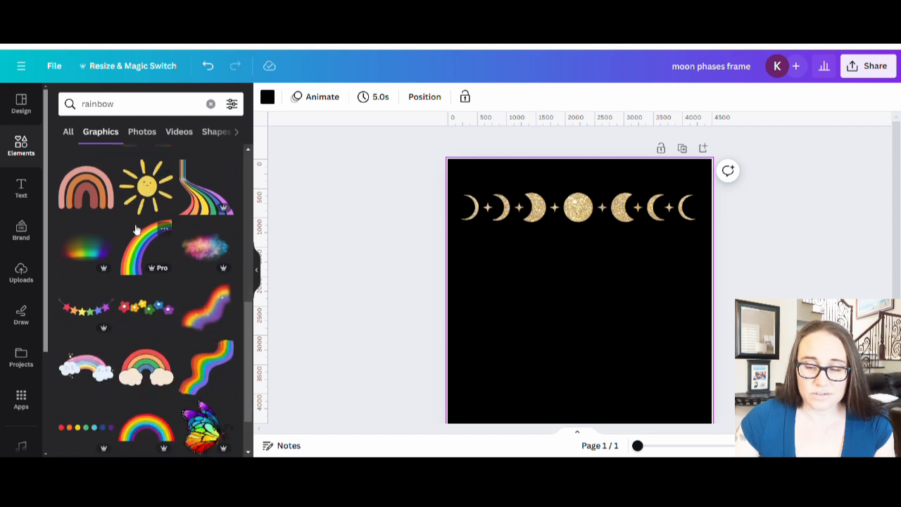
{"action": "scroll", "coordinate": [203, 308], "scroll_direction": "down", "scroll_amount": 5}
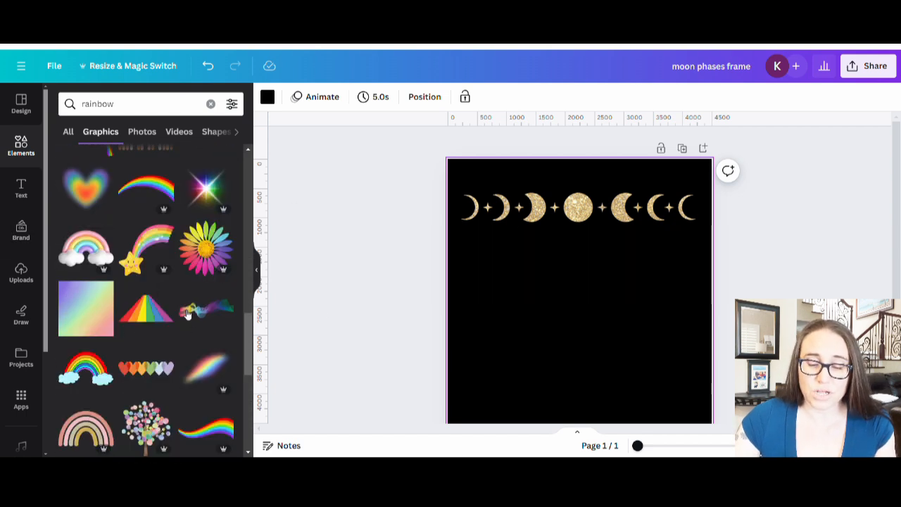
{"action": "scroll", "coordinate": [290, 245], "scroll_direction": "down", "scroll_amount": 1}
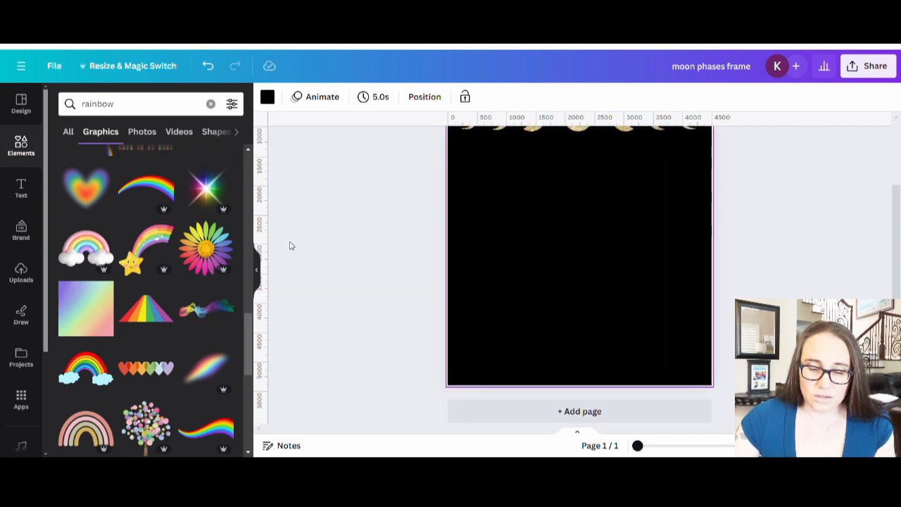
{"action": "scroll", "coordinate": [158, 336], "scroll_direction": "down", "scroll_amount": 3}
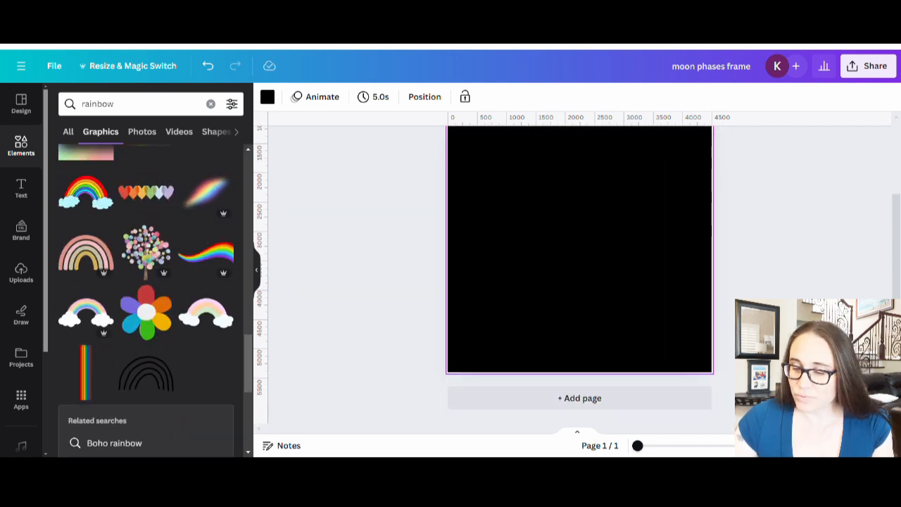
{"action": "scroll", "coordinate": [547, 300], "scroll_direction": "up", "scroll_amount": 1}
{"action": "left_click", "coordinate": [88, 384]}
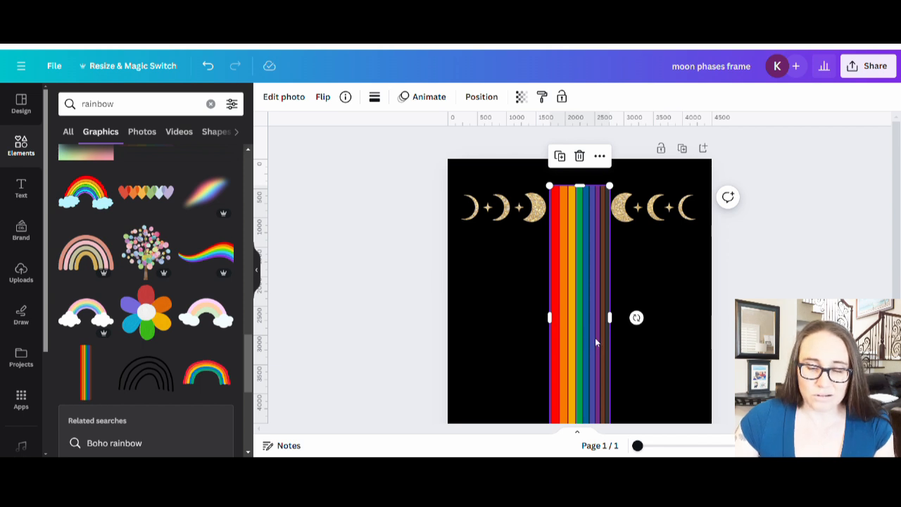
{"action": "key", "text": "Delete"}
Add the thin horizontal rainbow line graphic from further down the results to the page
{"action": "scroll", "coordinate": [115, 269], "scroll_direction": "down", "scroll_amount": 4}
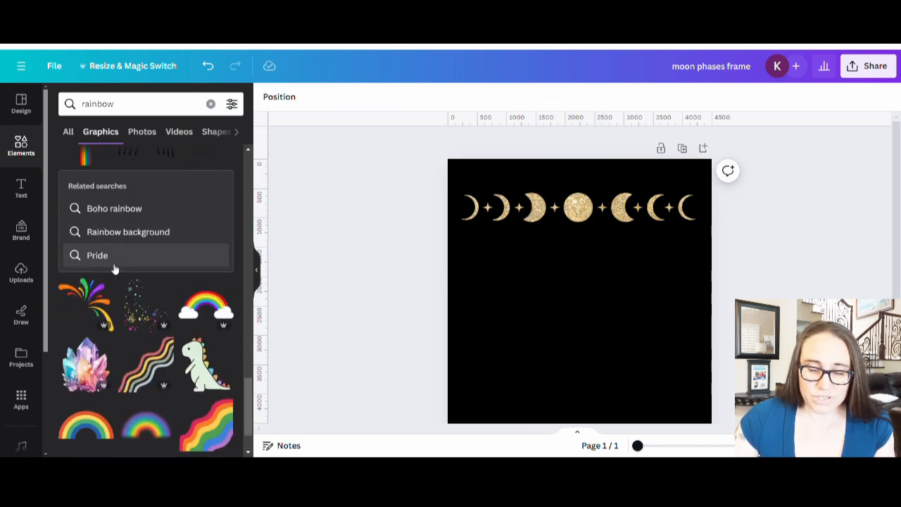
{"action": "scroll", "coordinate": [115, 269], "scroll_direction": "down", "scroll_amount": 3}
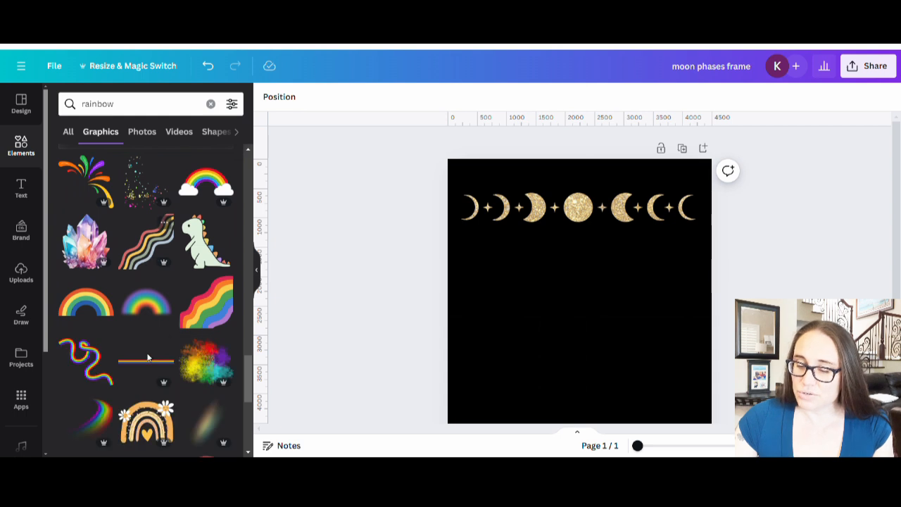
{"action": "left_click", "coordinate": [143, 362]}
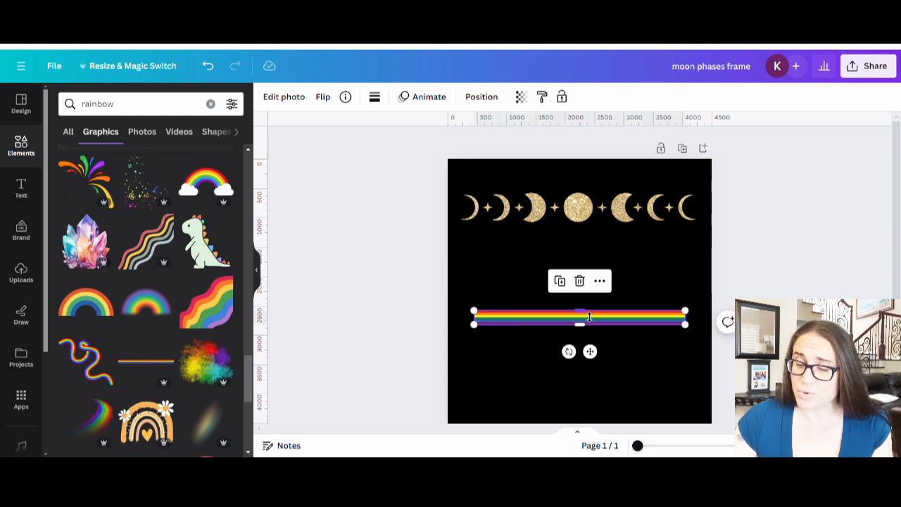
Thicken the horizontal rainbow stripe, widen it to nearly the page width and place it over the moon-phase row, fully covering it
{"action": "left_click_drag", "start_coordinate": [590, 317], "coordinate": [595, 254]}
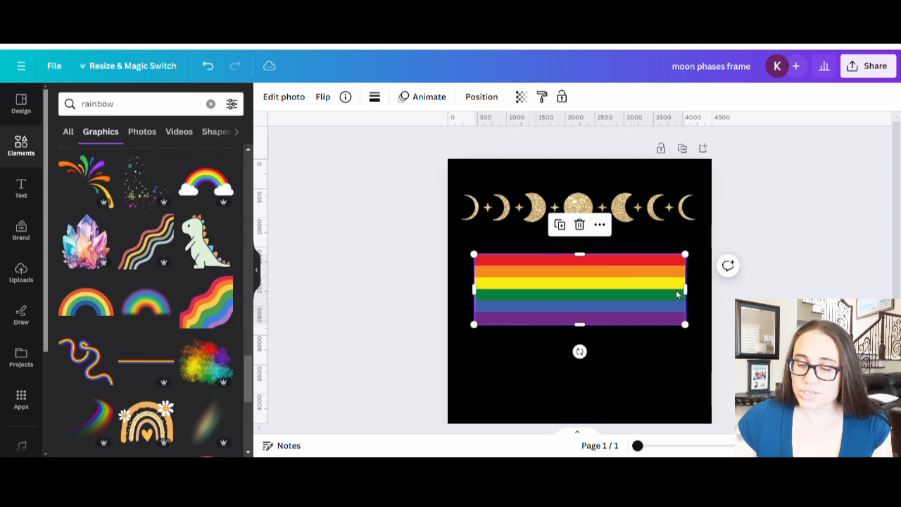
{"action": "left_click_drag", "start_coordinate": [687, 293], "coordinate": [710, 294]}
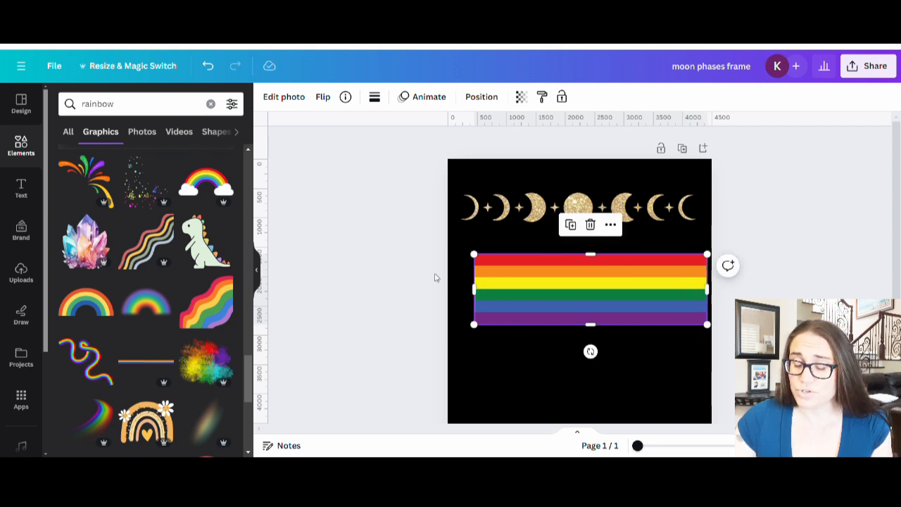
{"action": "left_click_drag", "start_coordinate": [479, 294], "coordinate": [452, 293]}
{"action": "left_click_drag", "start_coordinate": [598, 336], "coordinate": [617, 210]}
{"action": "left_click", "coordinate": [702, 302]}
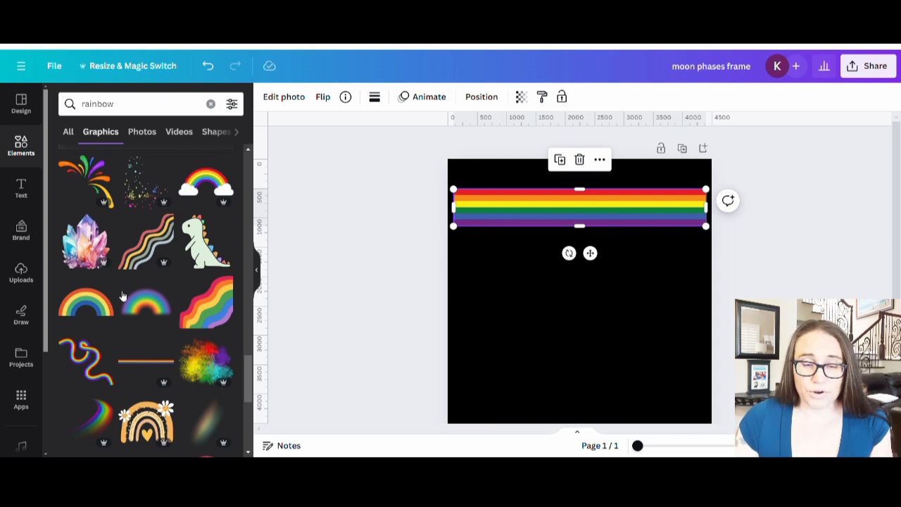
Search the graphics for "rainbow gradient", try the tall red-to-purple gradient on the page and delete it
{"action": "left_click", "coordinate": [157, 106]}
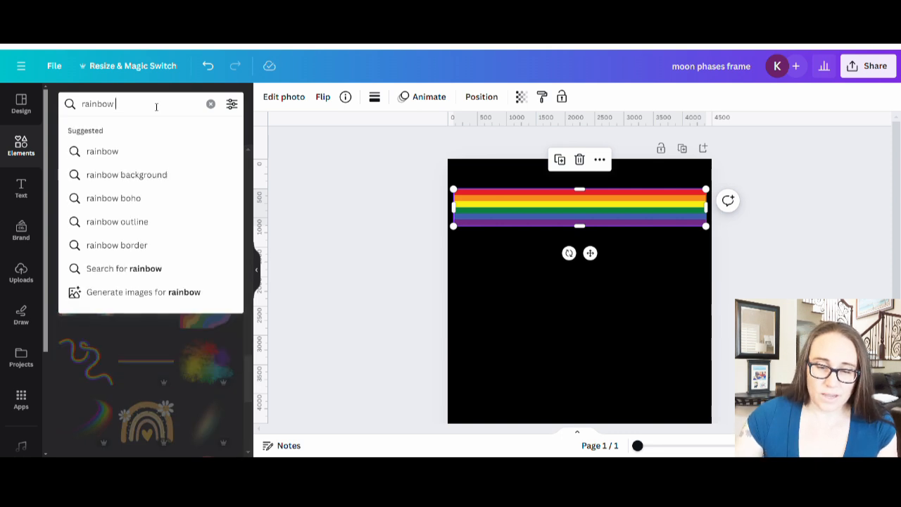
{"action": "type", "text": "gradient"}
{"action": "key", "text": "Return"}
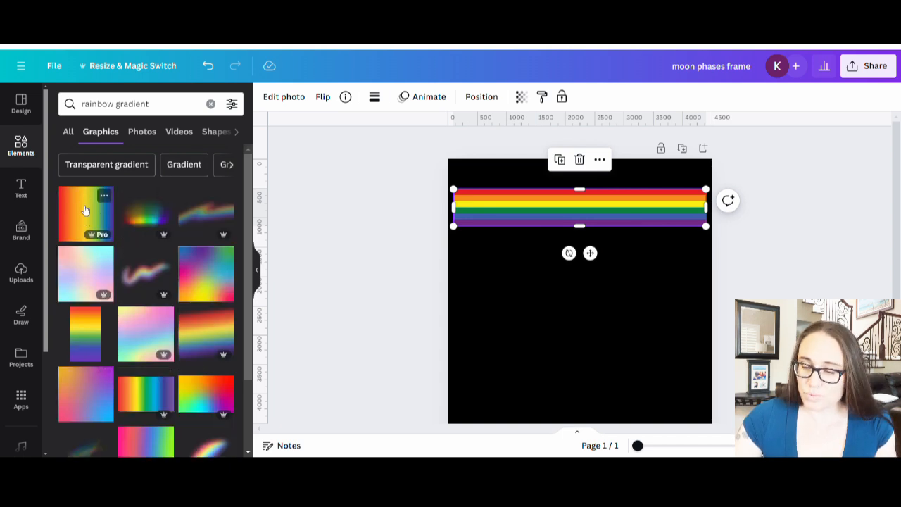
{"action": "left_click", "coordinate": [94, 354]}
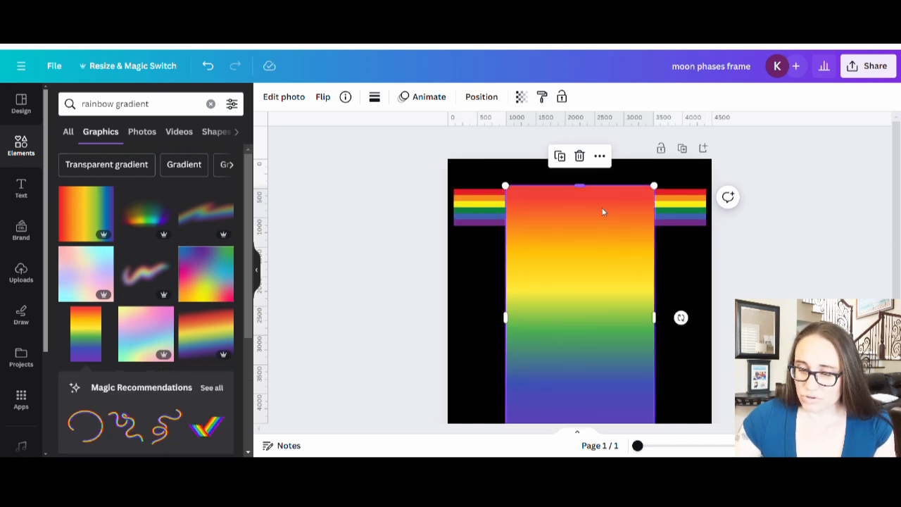
{"action": "scroll", "coordinate": [603, 336], "scroll_direction": "down", "scroll_amount": 1}
{"action": "scroll", "coordinate": [602, 336], "scroll_direction": "down", "scroll_amount": 1}
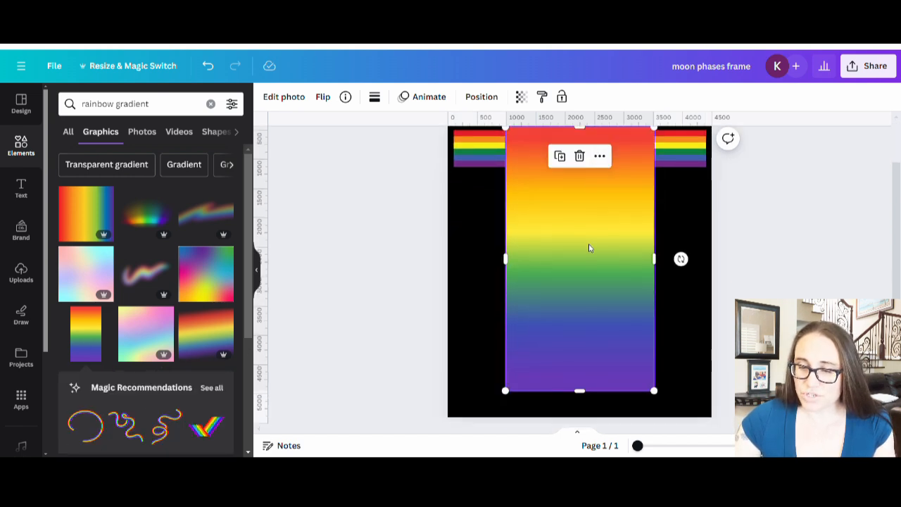
{"action": "key", "text": "Delete"}
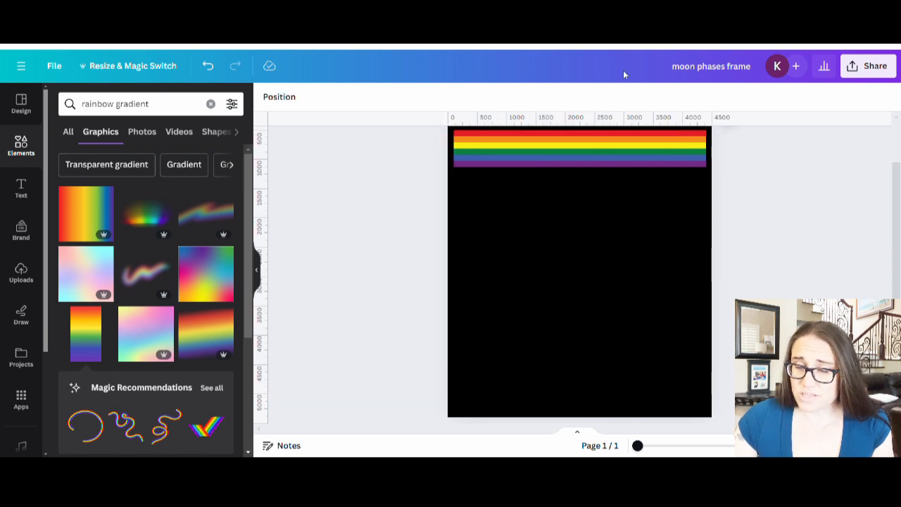
Make the horizontal rainbow stripe partly transparent so the gold moon phases show through it
{"action": "scroll", "coordinate": [551, 329], "scroll_direction": "up", "scroll_amount": 2}
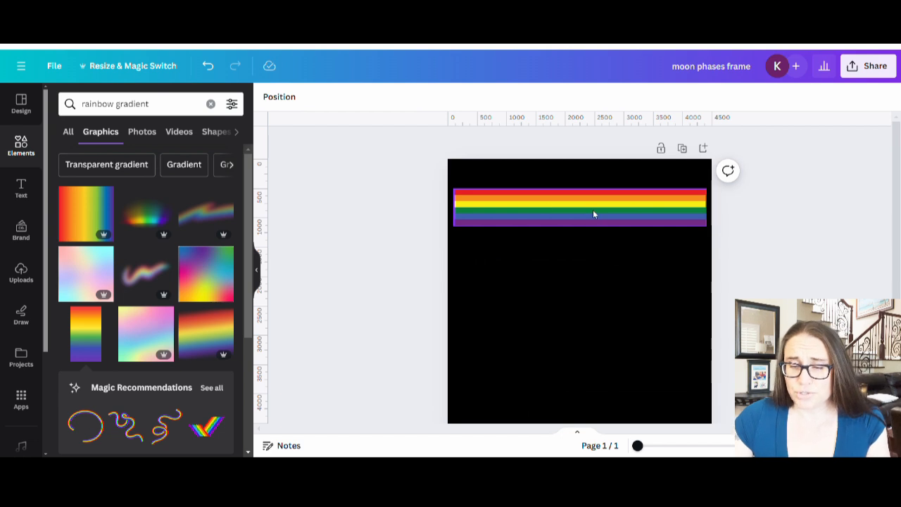
{"action": "left_click", "coordinate": [572, 208]}
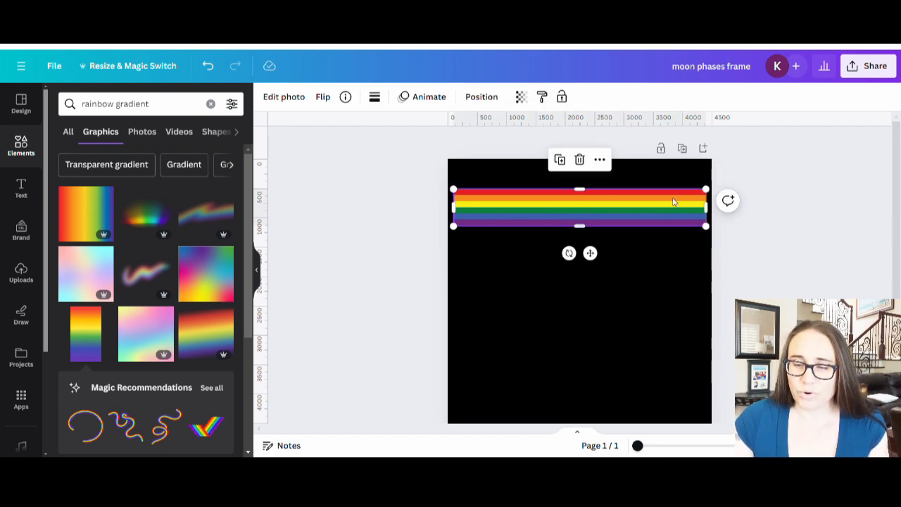
{"action": "left_click", "coordinate": [521, 98]}
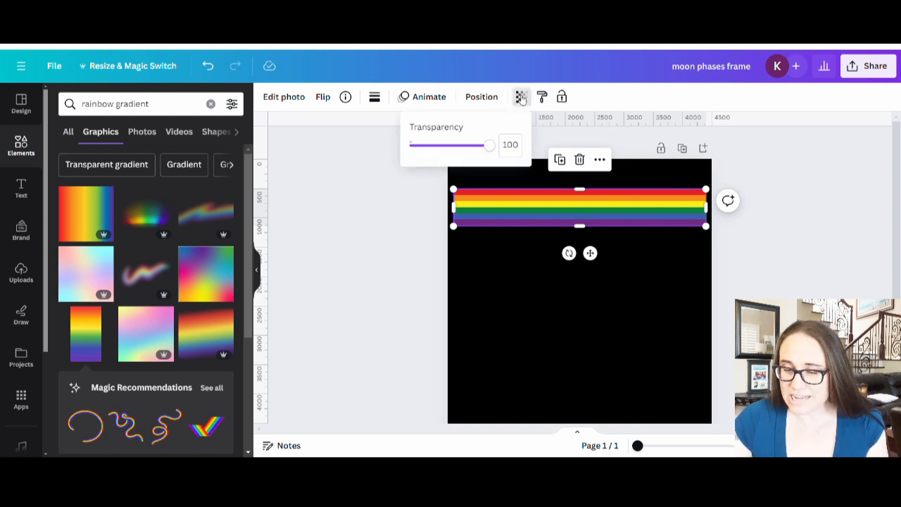
{"action": "left_click", "coordinate": [460, 147]}
{"action": "left_click", "coordinate": [651, 310]}
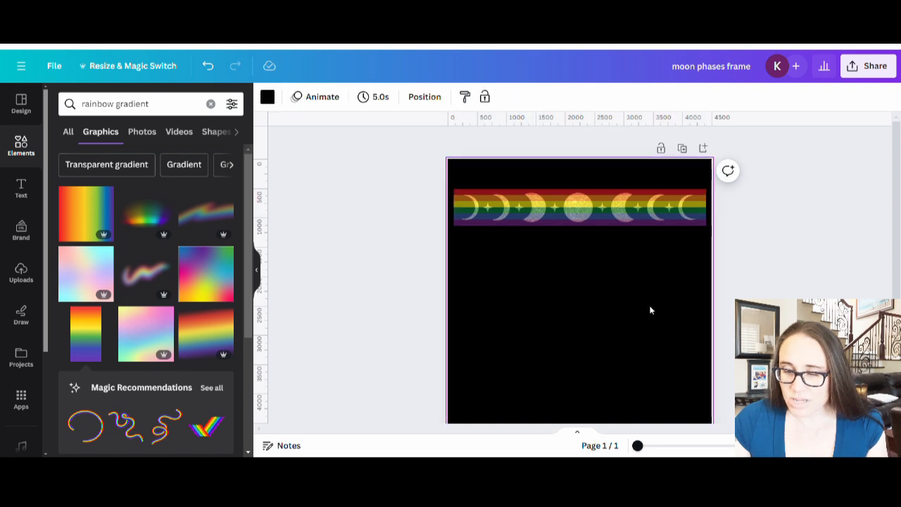
Shrink the horizontal rainbow stripe to fit closely around the moon-phase row and set its transparency value to 100
{"action": "left_click", "coordinate": [603, 211]}
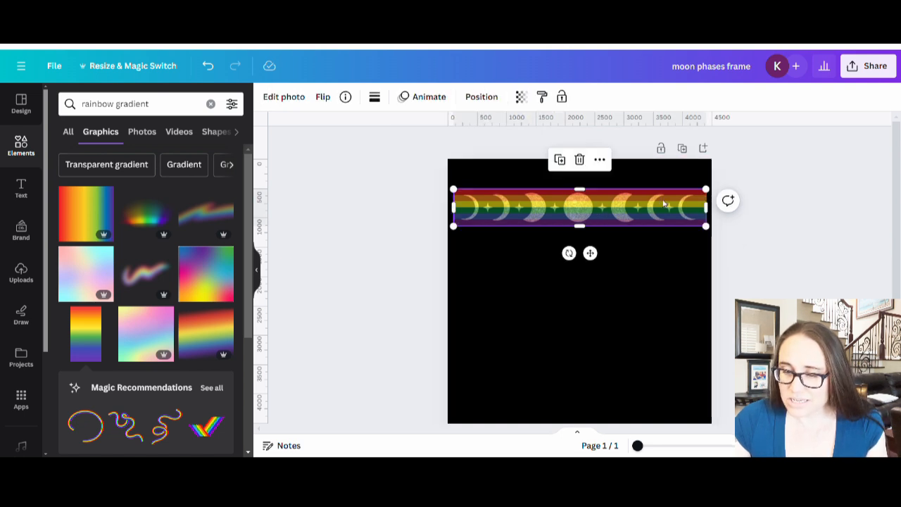
{"action": "left_click_drag", "start_coordinate": [708, 190], "coordinate": [696, 191]}
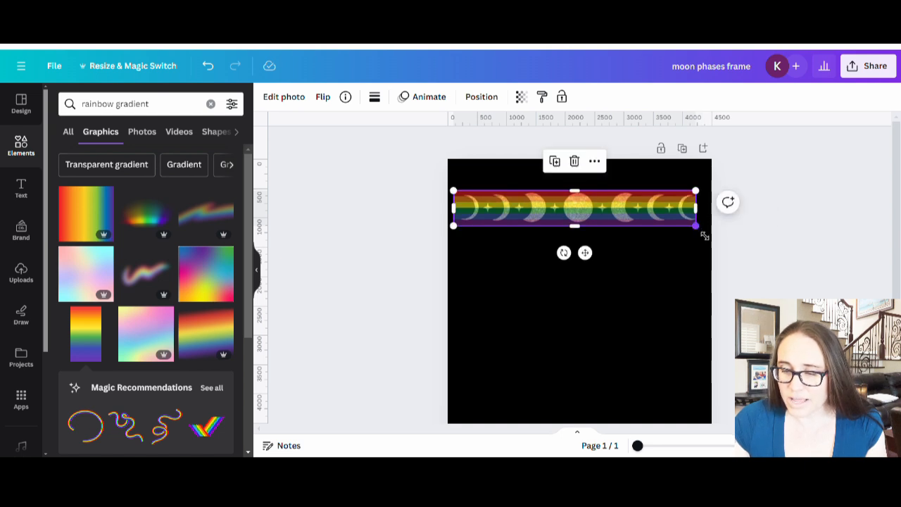
{"action": "mouse_move", "coordinate": [704, 234]}
{"action": "left_mouse_down"}
{"action": "mouse_move", "coordinate": [687, 230]}
{"action": "mouse_move", "coordinate": [706, 219]}
{"action": "left_mouse_up"}
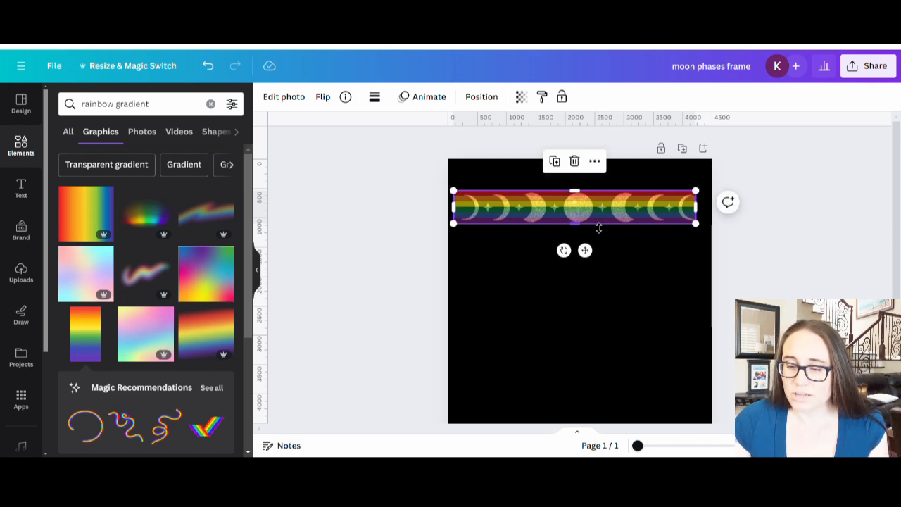
{"action": "left_click", "coordinate": [521, 98]}
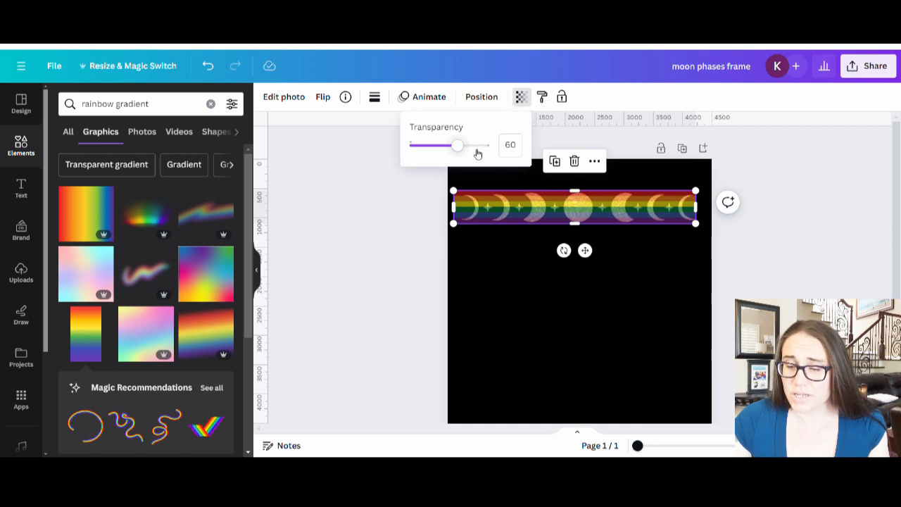
{"action": "left_click_drag", "start_coordinate": [466, 149], "coordinate": [495, 156]}
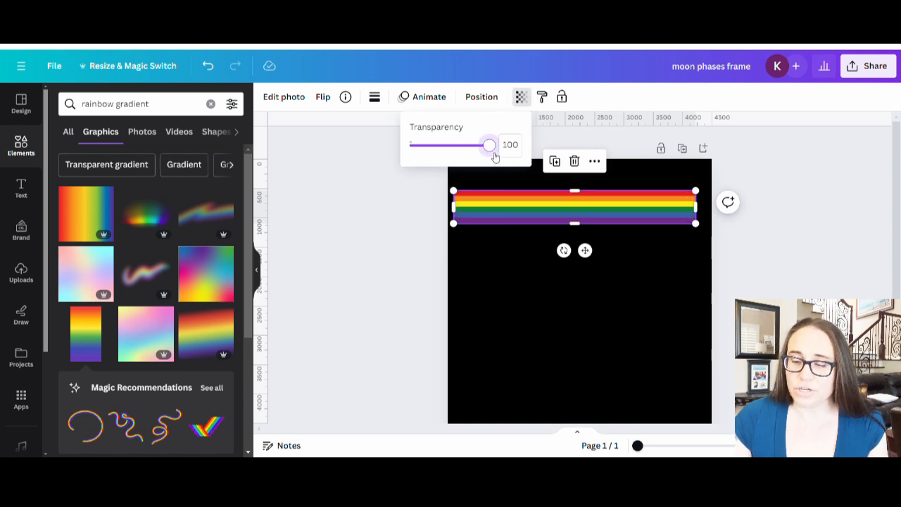
{"action": "left_click", "coordinate": [515, 328]}
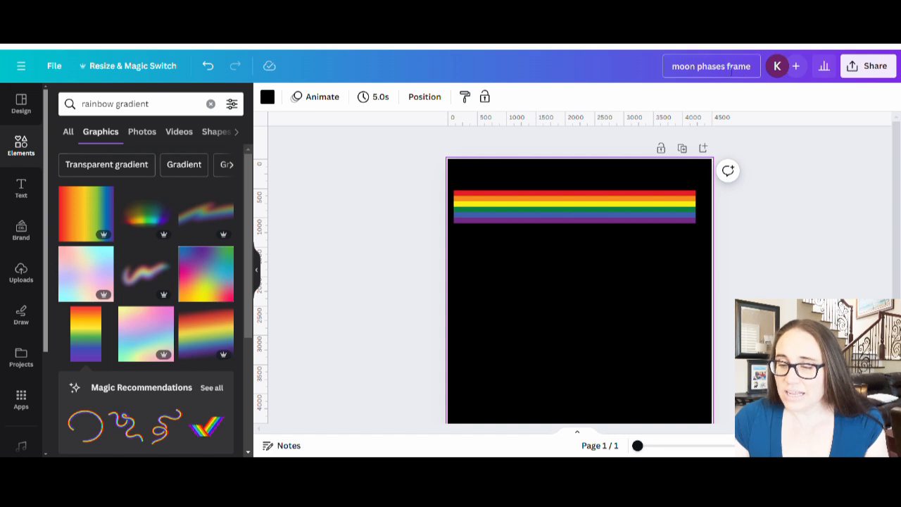
Rename the design as "rainbow stripe mask"
{"action": "left_click_drag", "start_coordinate": [757, 68], "coordinate": [653, 70]}
{"action": "type", "text": "ra"}
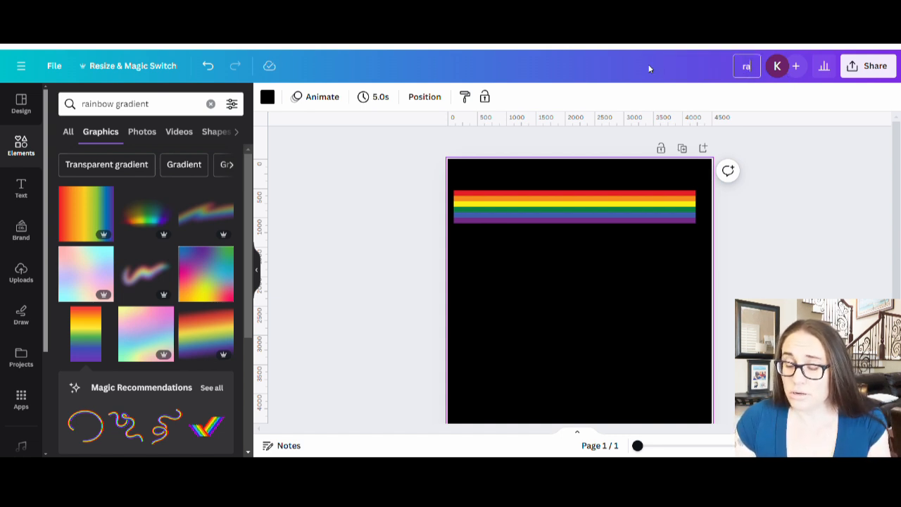
{"action": "type", "text": "inbow"}
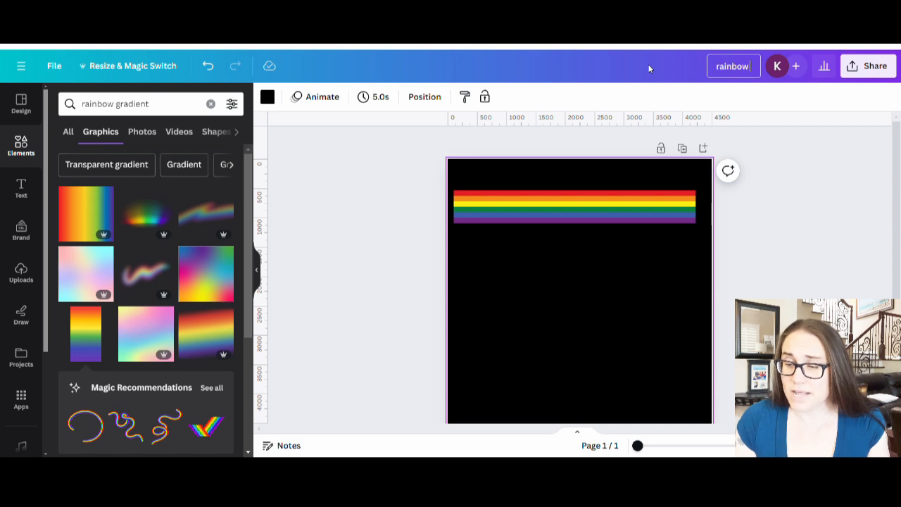
{"action": "type", "text": " stripe mask"}
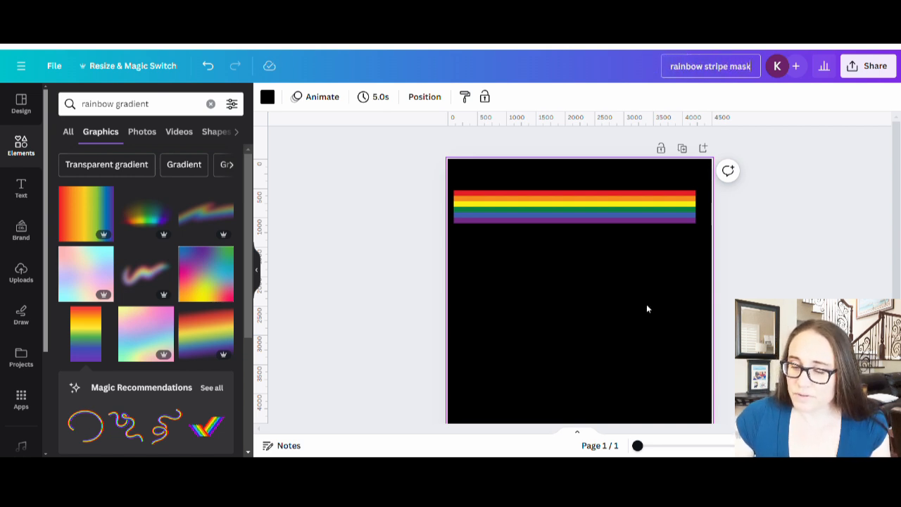
{"action": "key", "text": "Return"}
Download the design as a PNG at 4,500 × 5,400 px, and move the rainbow stripe off the moon-phase row
{"action": "left_click", "coordinate": [872, 67]}
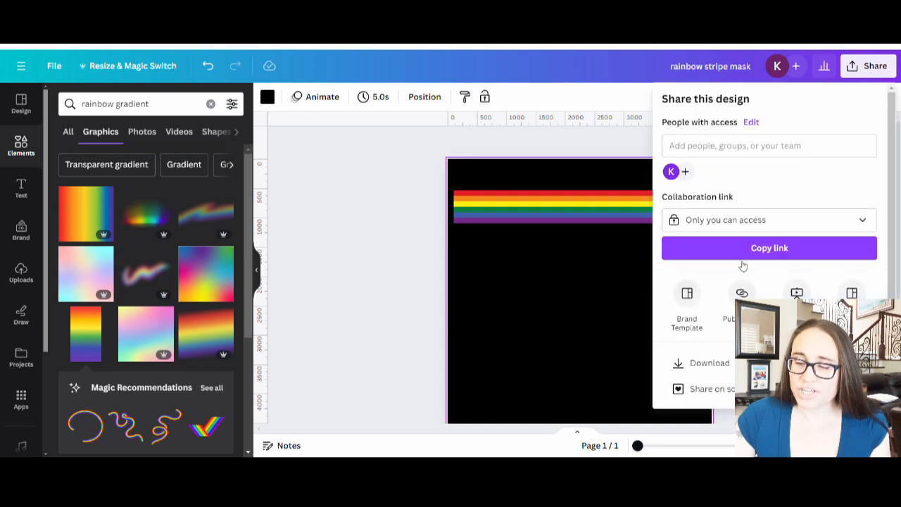
{"action": "left_click", "coordinate": [708, 360]}
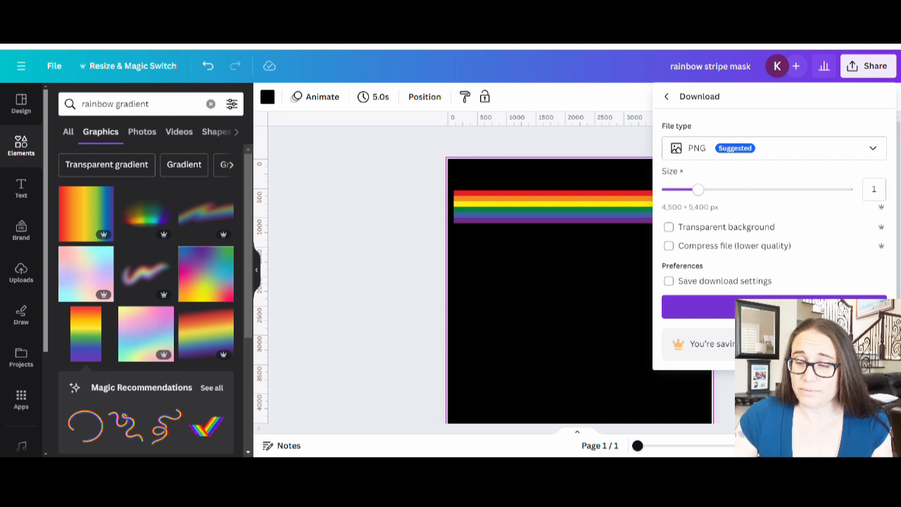
{"action": "left_click", "coordinate": [704, 307]}
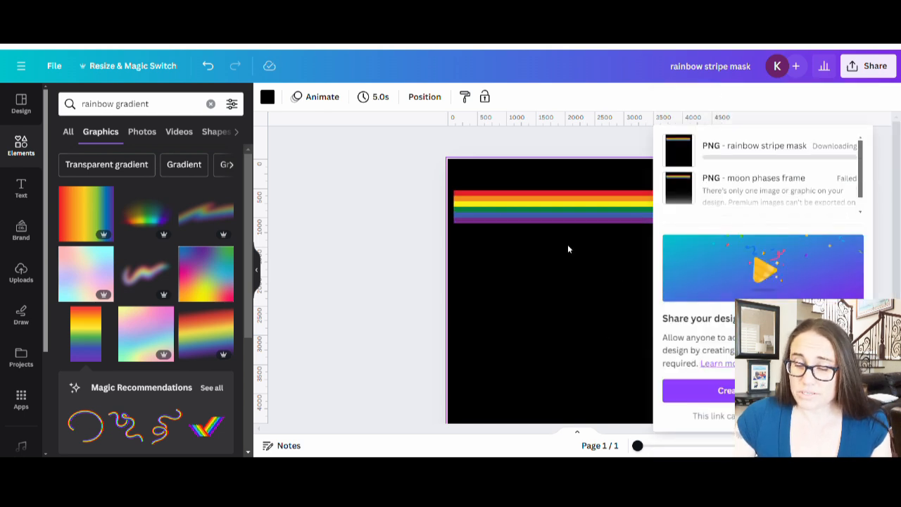
{"action": "left_click", "coordinate": [502, 320]}
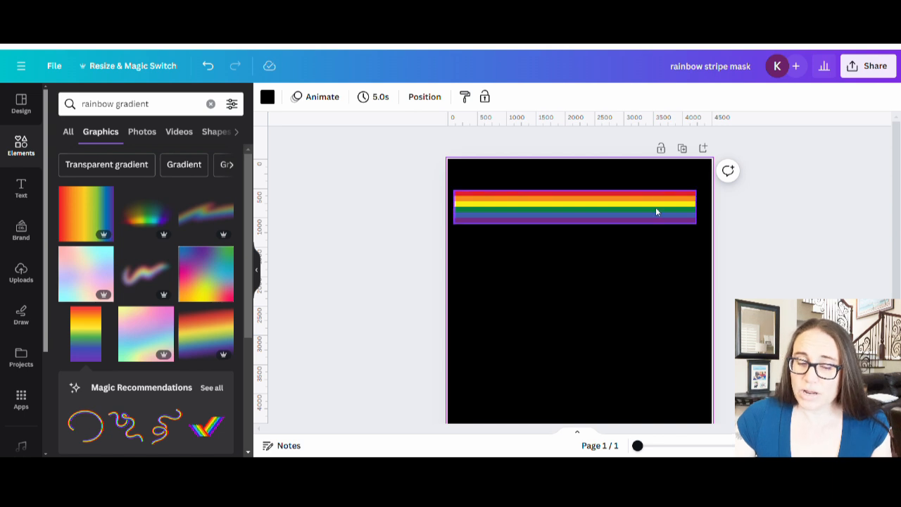
{"action": "left_click_drag", "start_coordinate": [656, 208], "coordinate": [345, 249]}
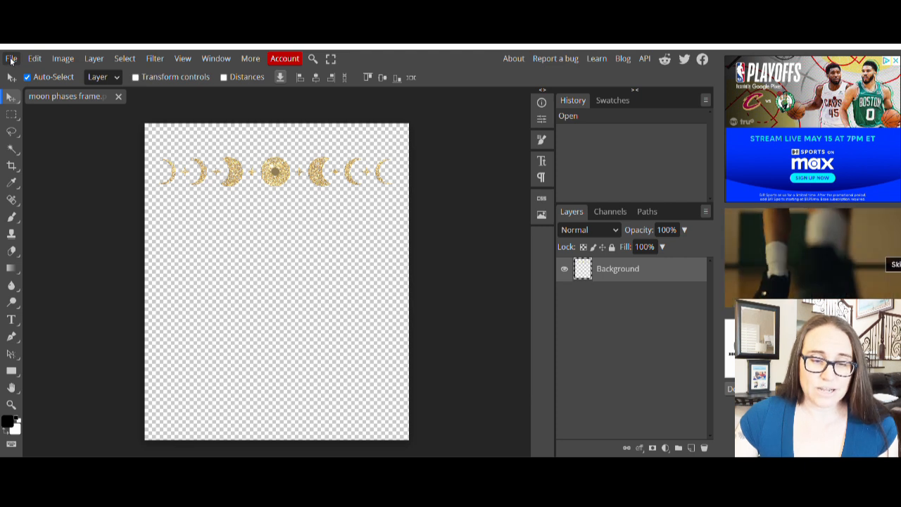
In Photopea, place the "rainbow stripe mask" image above the moon phases layer and apply it as a clipping mask
{"action": "left_click", "coordinate": [11, 59]}
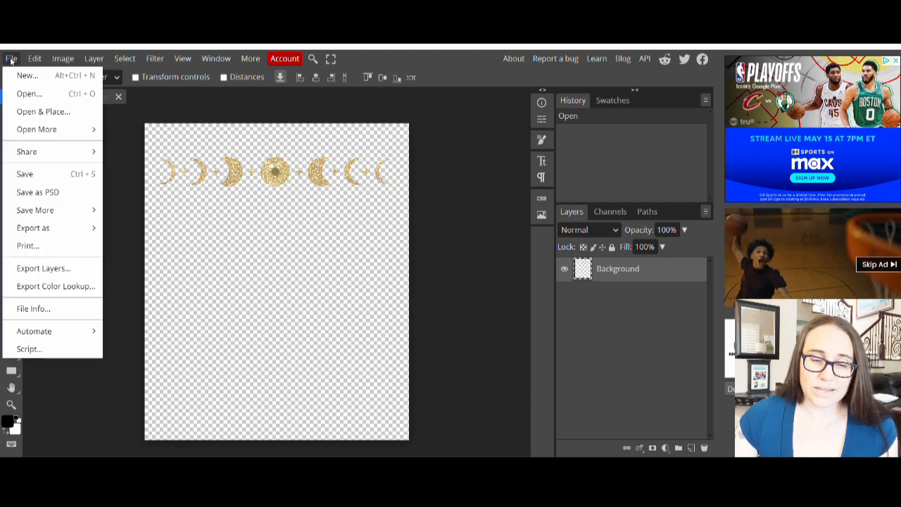
{"action": "left_click", "coordinate": [37, 113]}
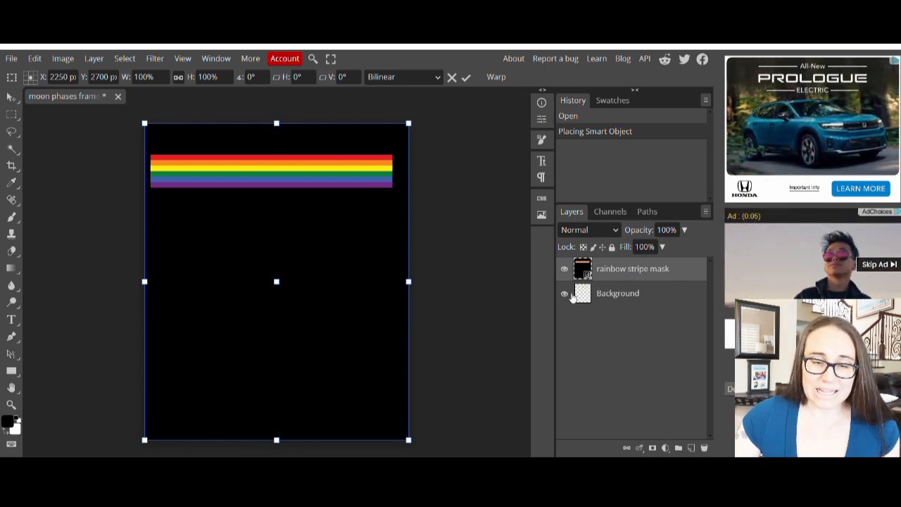
{"action": "left_click", "coordinate": [95, 60]}
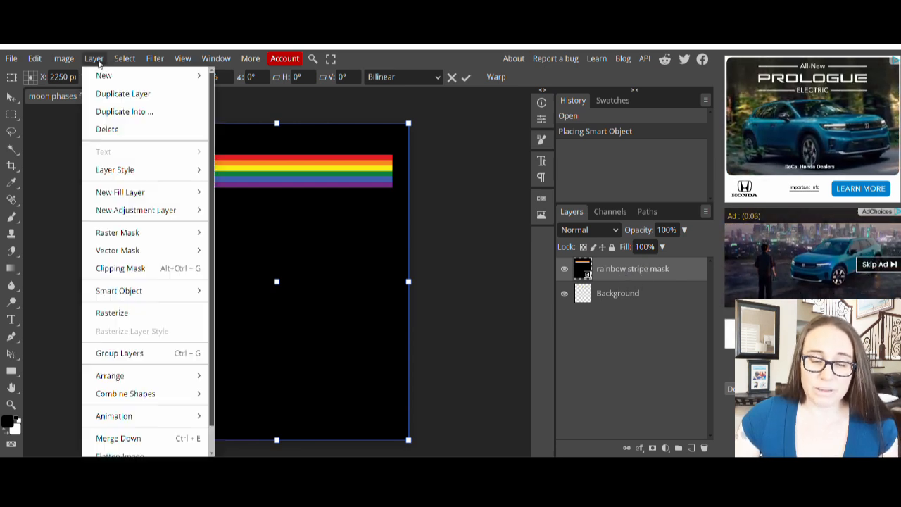
{"action": "left_click", "coordinate": [133, 269]}
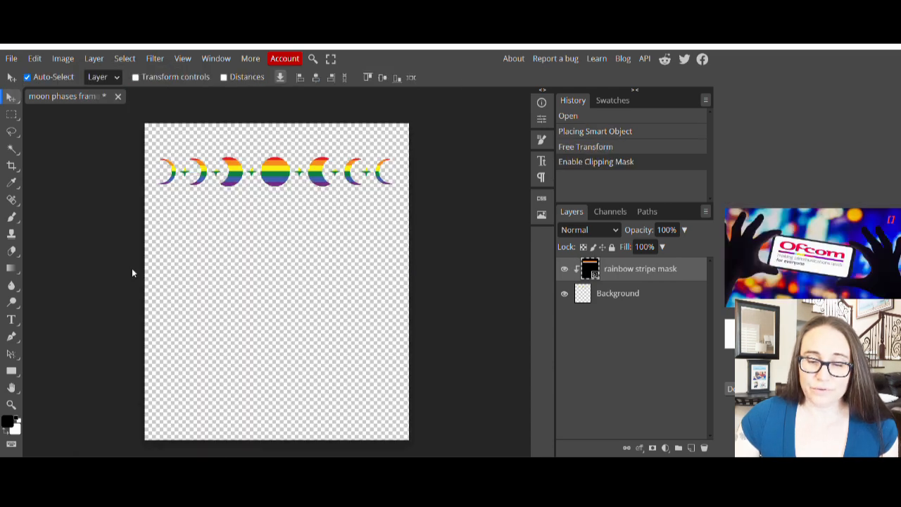
Export the rainbow-filled moon phases as a PNG named "rainbow moon phases" at 4500 × 5400 px
{"action": "left_click", "coordinate": [12, 60]}
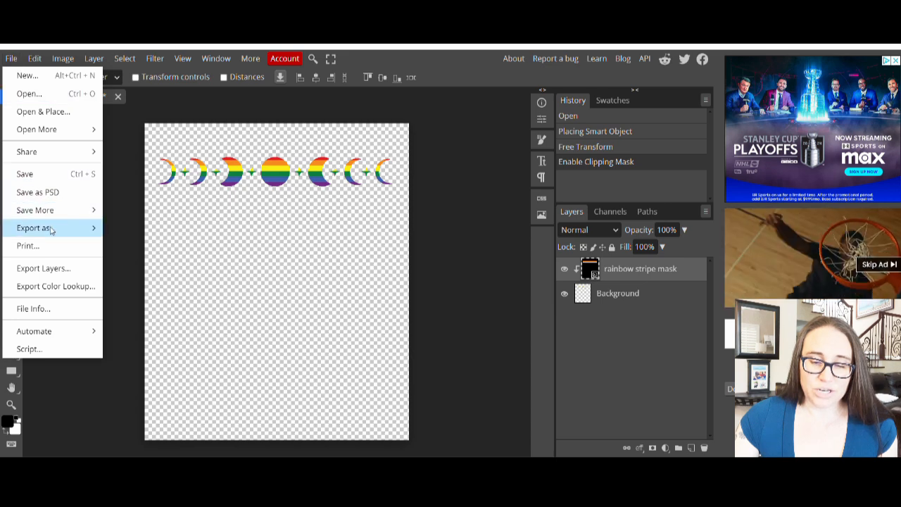
{"action": "mouse_move", "coordinate": [49, 227]}
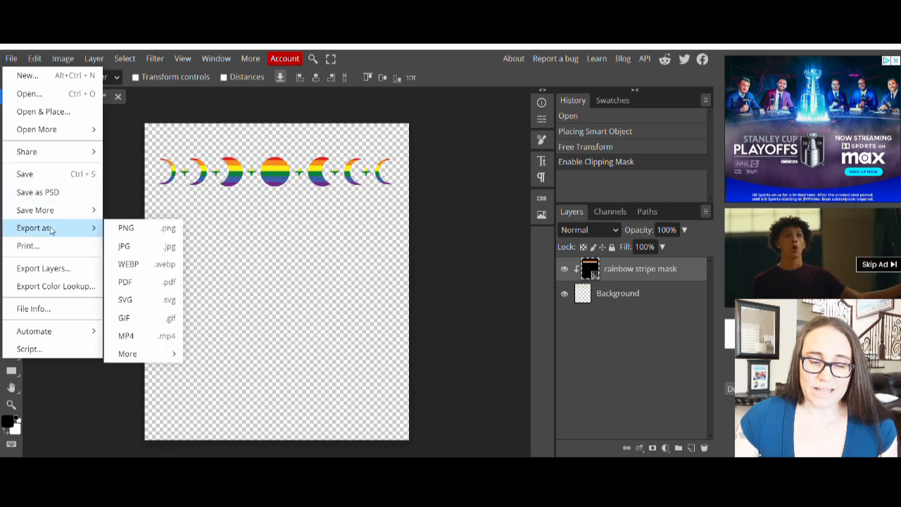
{"action": "left_click", "coordinate": [149, 232]}
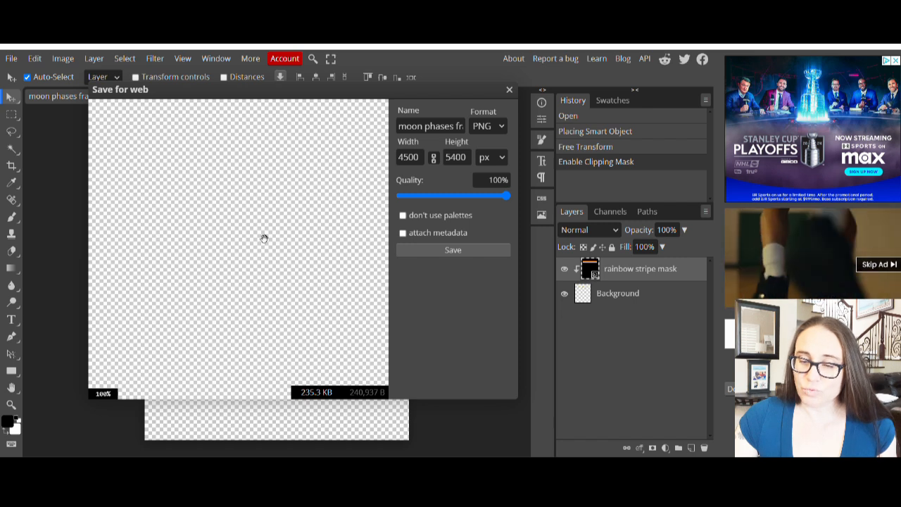
{"action": "left_click", "coordinate": [425, 126]}
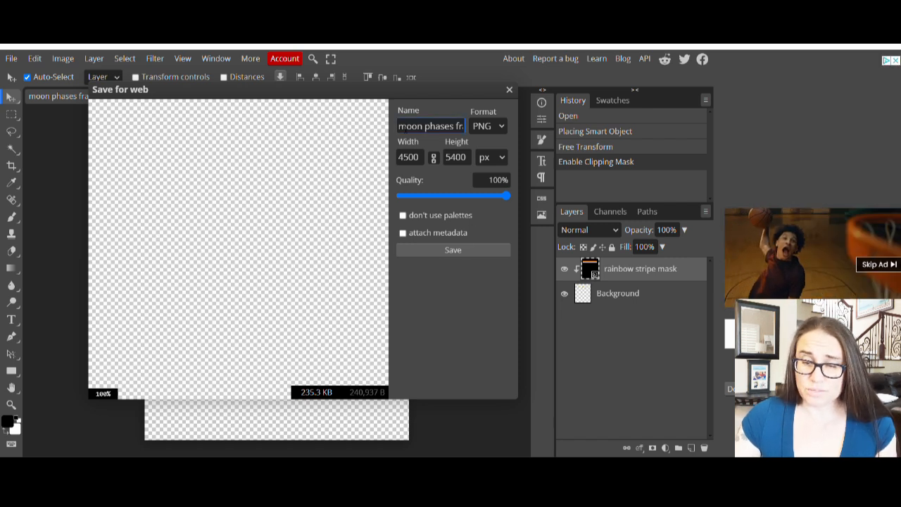
{"action": "left_click_drag", "start_coordinate": [399, 127], "coordinate": [500, 140]}
{"action": "type", "text": "r"}
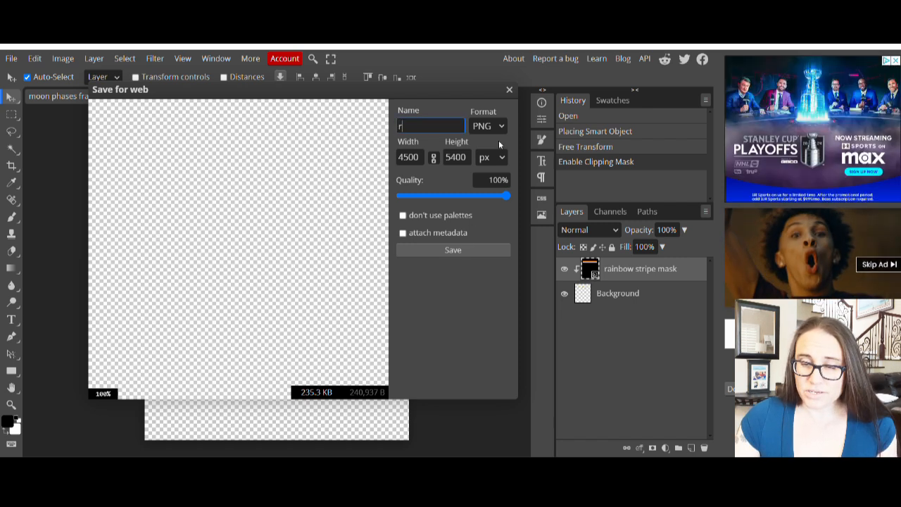
{"action": "type", "text": "ainbow mo"}
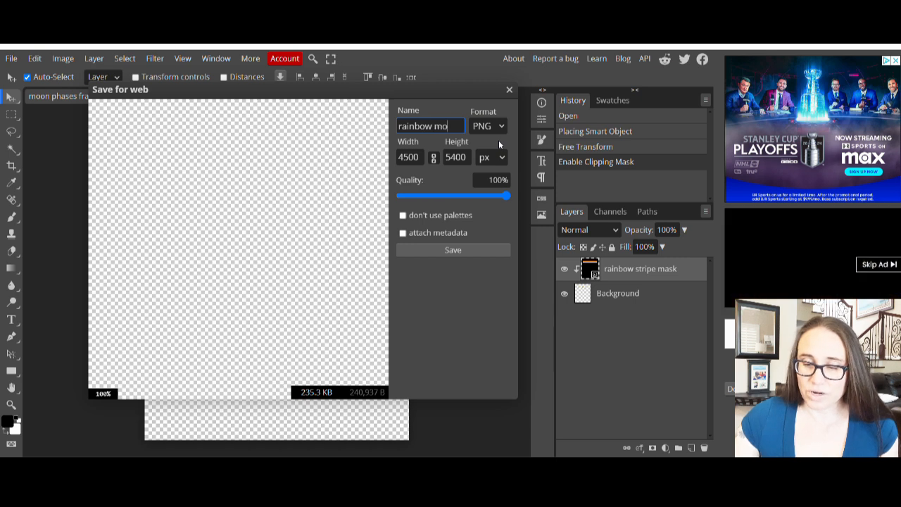
{"action": "type", "text": "on phases"}
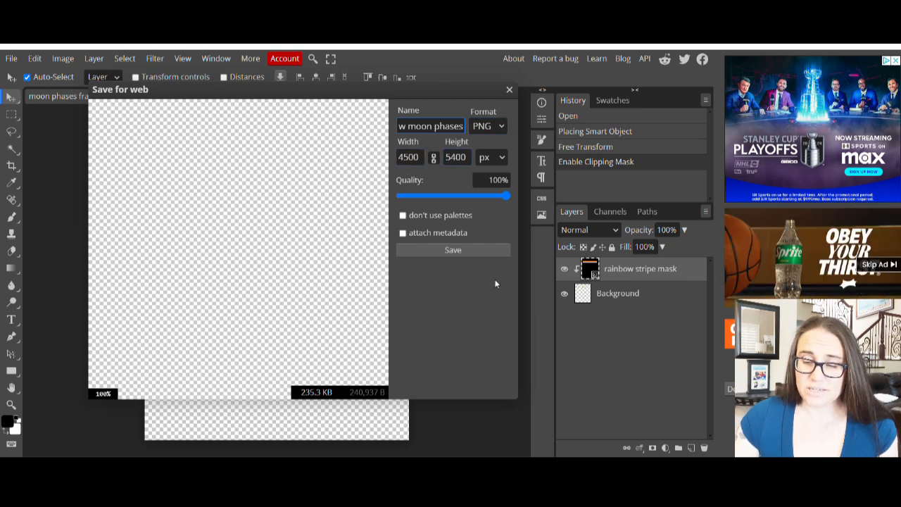
{"action": "left_click", "coordinate": [456, 250]}
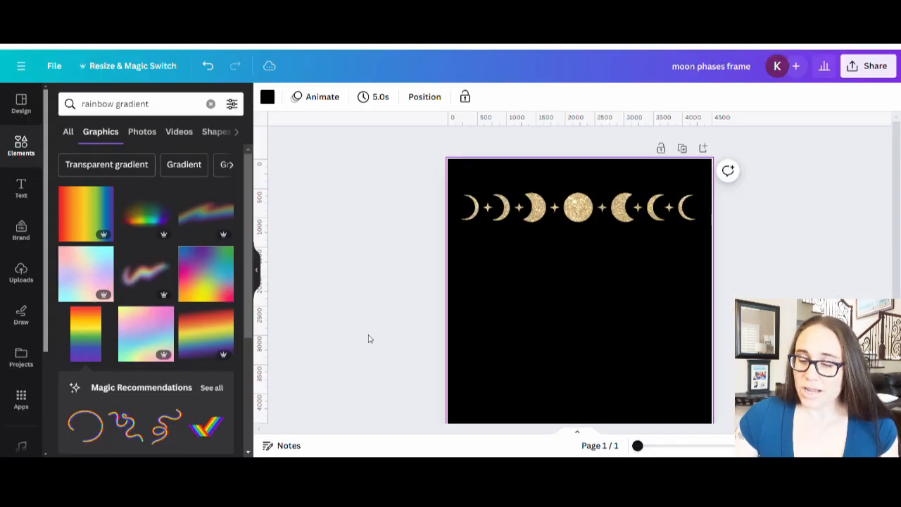
Switch back to Canva and delete the gold moon-phase row from the "moon phases frame" page
{"action": "left_click", "coordinate": [367, 339]}
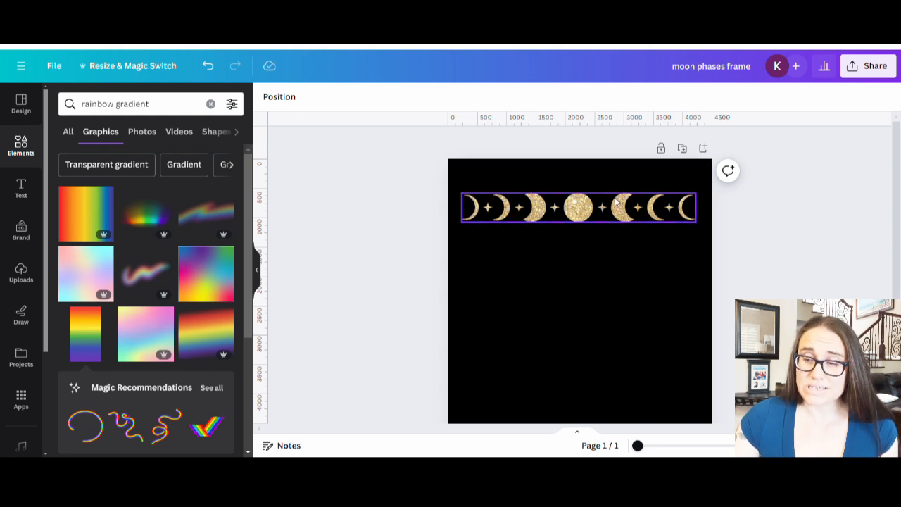
{"action": "left_click", "coordinate": [637, 218]}
{"action": "key", "text": "Delete"}
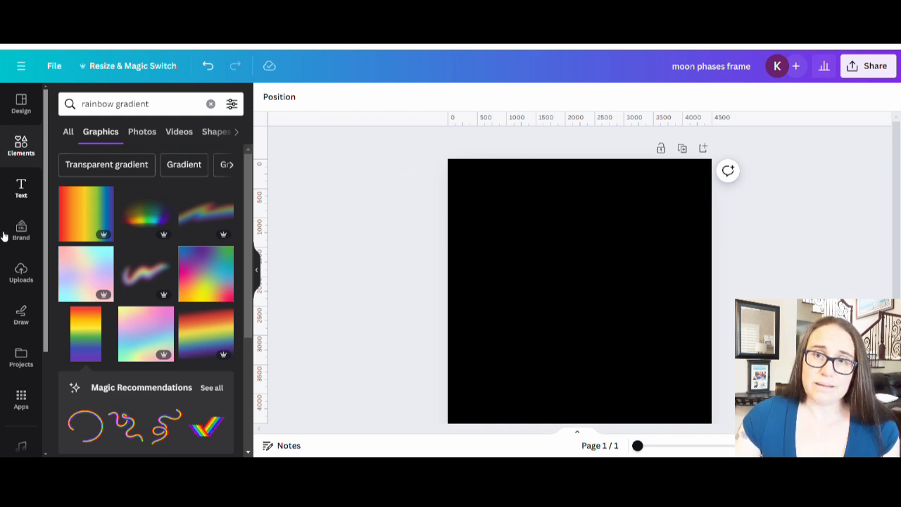
Add the uploaded rainbow moon phases image to the page and hide the uploads list
{"action": "left_click", "coordinate": [21, 274]}
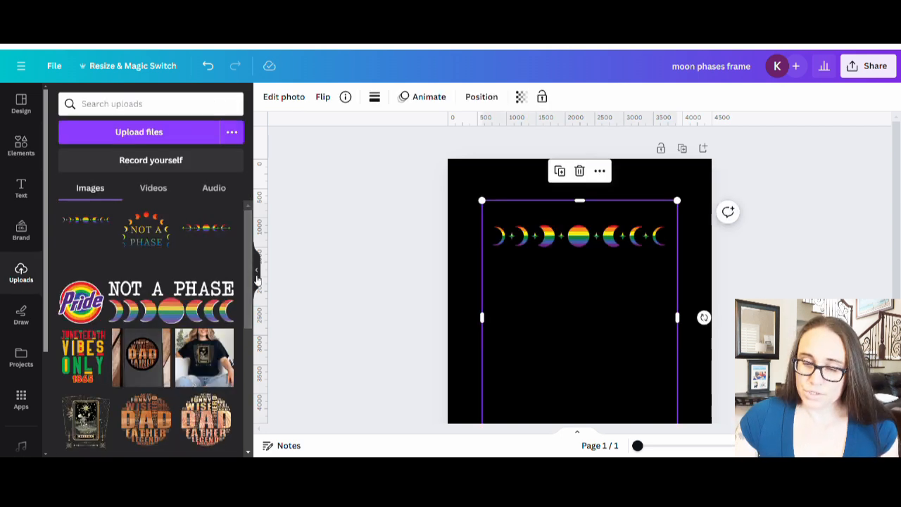
{"action": "left_click", "coordinate": [257, 271]}
{"action": "left_click", "coordinate": [230, 277]}
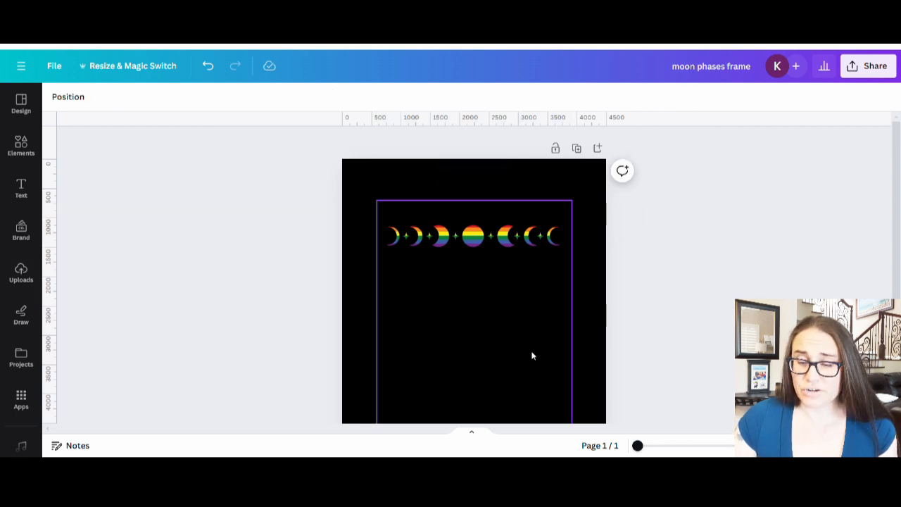
{"action": "scroll", "coordinate": [468, 289], "scroll_direction": "down", "scroll_amount": 1}
{"action": "scroll", "coordinate": [478, 288], "scroll_direction": "up", "scroll_amount": 1}
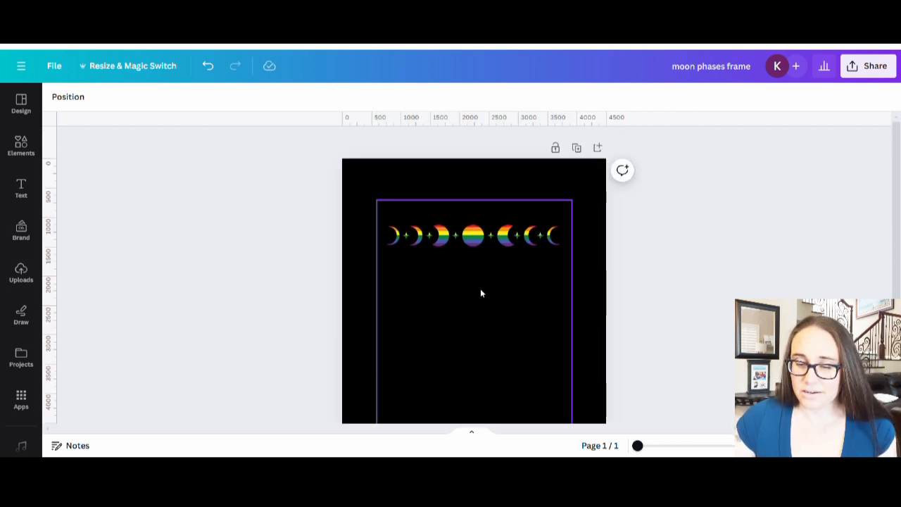
Crop the empty area below the rainbow moons from the image and enlarge it to the full page width
{"action": "left_click", "coordinate": [485, 338]}
{"action": "scroll", "coordinate": [486, 353], "scroll_direction": "down", "scroll_amount": 1}
{"action": "left_click_drag", "start_coordinate": [489, 378], "coordinate": [488, 211]}
{"action": "left_click_drag", "start_coordinate": [582, 214], "coordinate": [601, 259]}
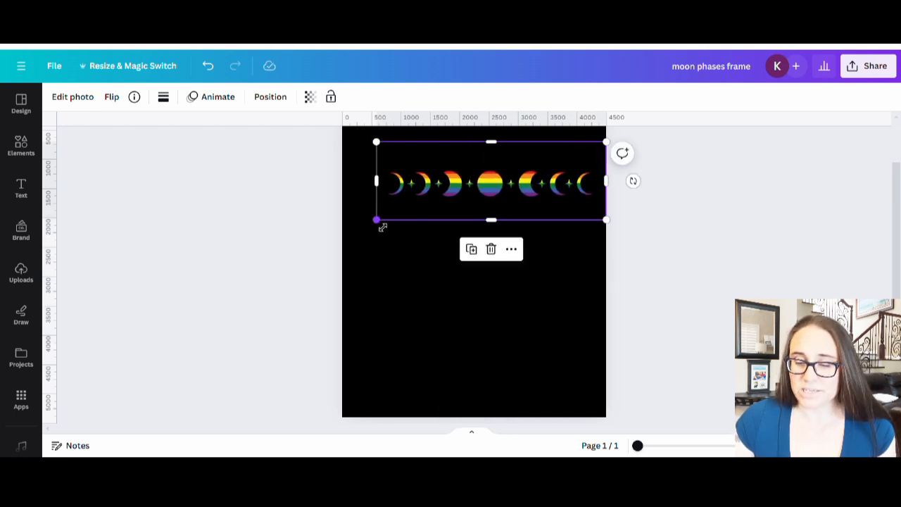
{"action": "left_click_drag", "start_coordinate": [381, 224], "coordinate": [353, 244]}
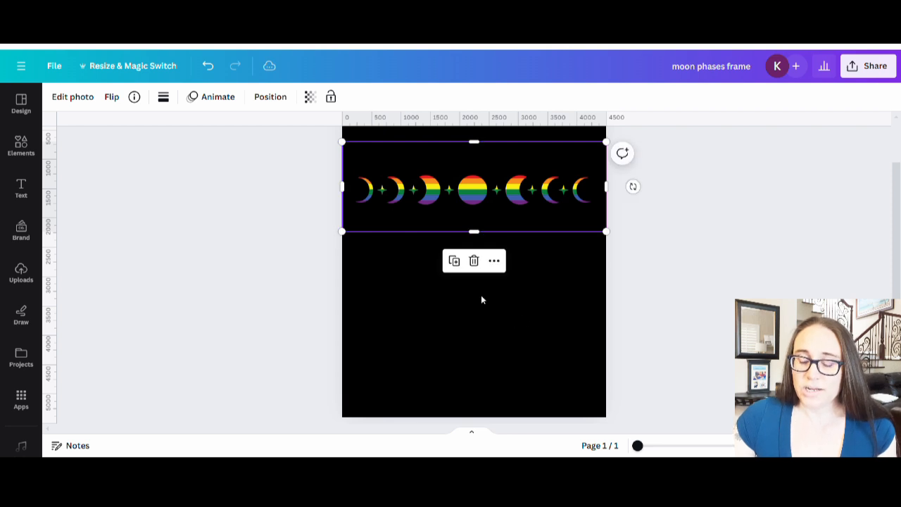
Change the page background color to white
{"action": "left_click", "coordinate": [481, 299]}
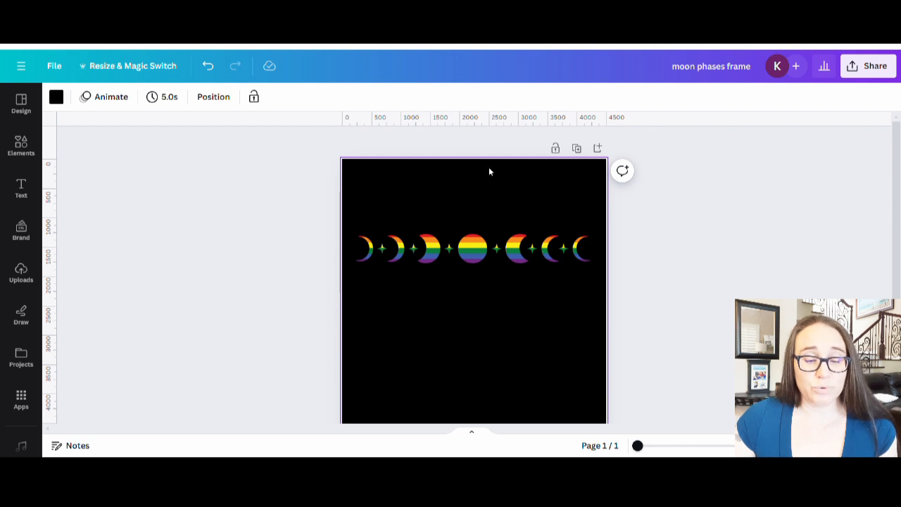
{"action": "left_click", "coordinate": [58, 97]}
{"action": "left_click", "coordinate": [228, 411]}
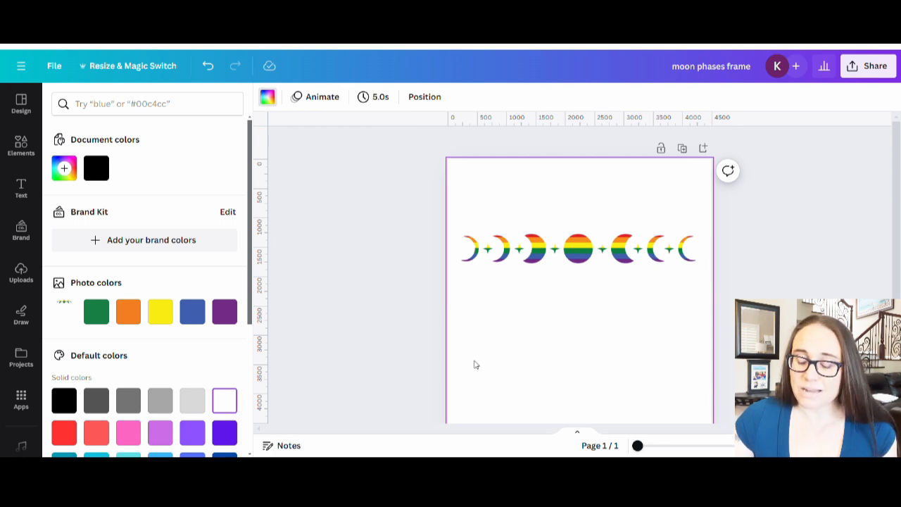
Change the page background to black and apply a Drop shadow to the rainbow moon phases image
{"action": "left_click", "coordinate": [103, 165]}
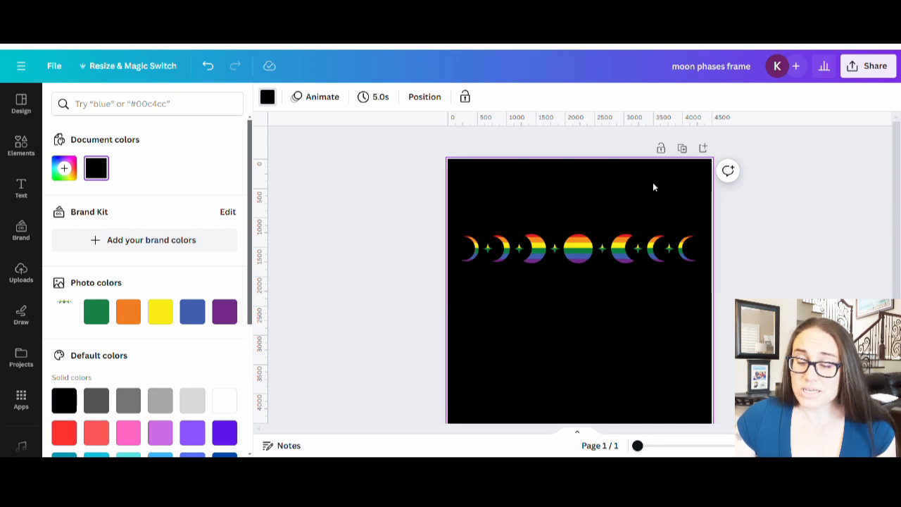
{"action": "left_click", "coordinate": [590, 258]}
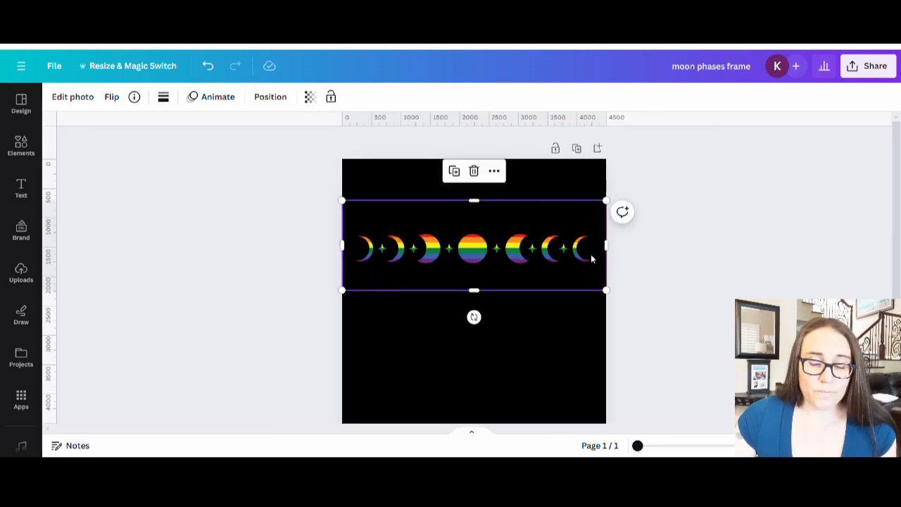
{"action": "left_click", "coordinate": [73, 97]}
{"action": "scroll", "coordinate": [178, 338], "scroll_direction": "down", "scroll_amount": 3}
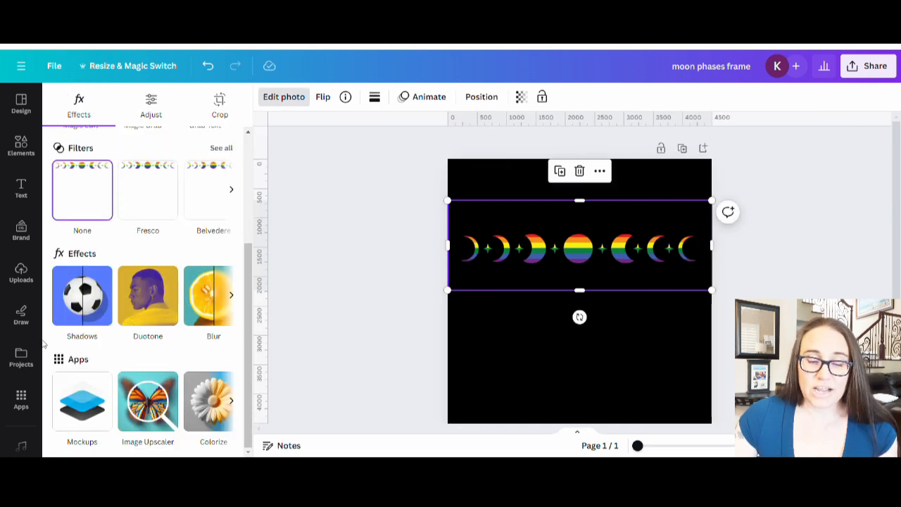
{"action": "left_click", "coordinate": [84, 300]}
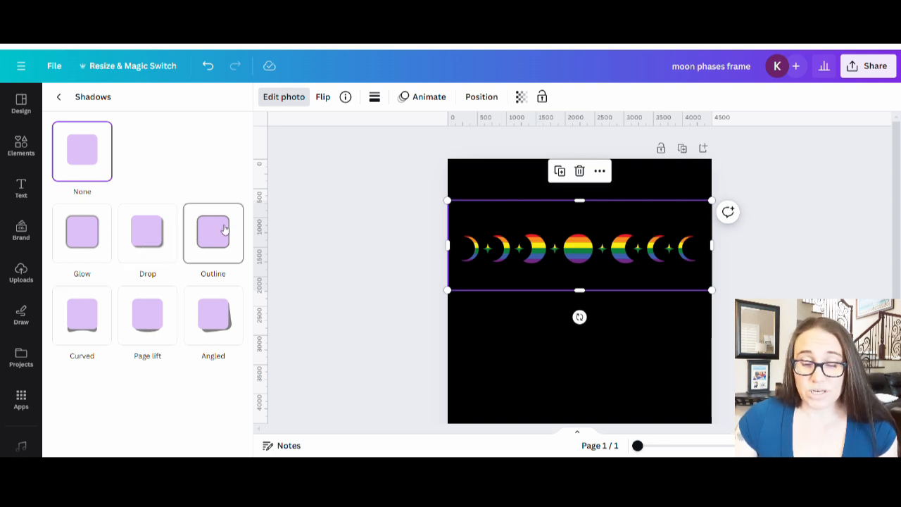
{"action": "left_click", "coordinate": [168, 242]}
{"action": "scroll", "coordinate": [180, 341], "scroll_direction": "down", "scroll_amount": 2}
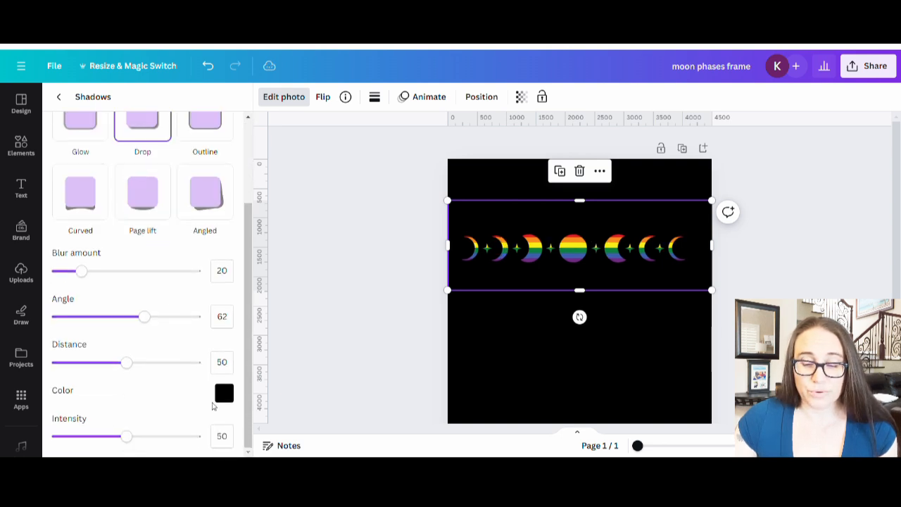
Set the drop shadow's color to white (#FFFFFF) and its intensity to 100
{"action": "left_click", "coordinate": [224, 394]}
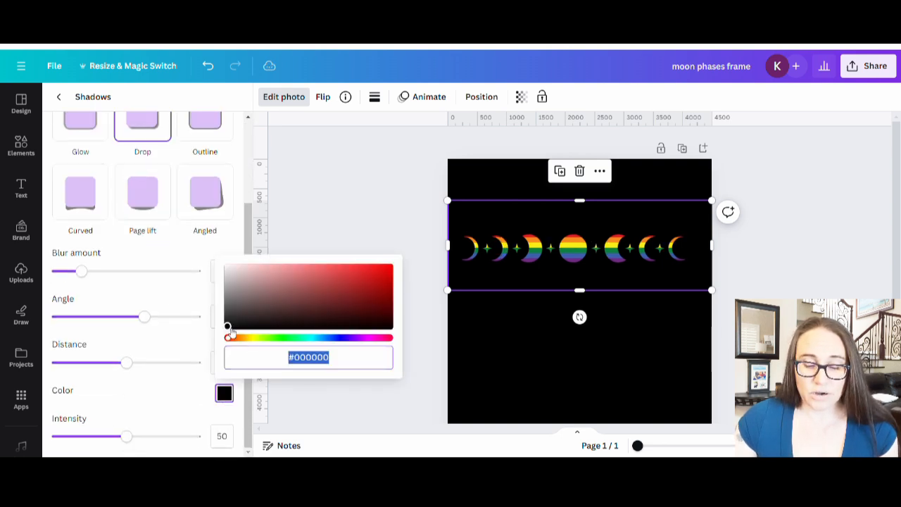
{"action": "mouse_move", "coordinate": [229, 329]}
{"action": "left_mouse_down"}
{"action": "mouse_move", "coordinate": [195, 305]}
{"action": "mouse_move", "coordinate": [167, 254]}
{"action": "left_mouse_up"}
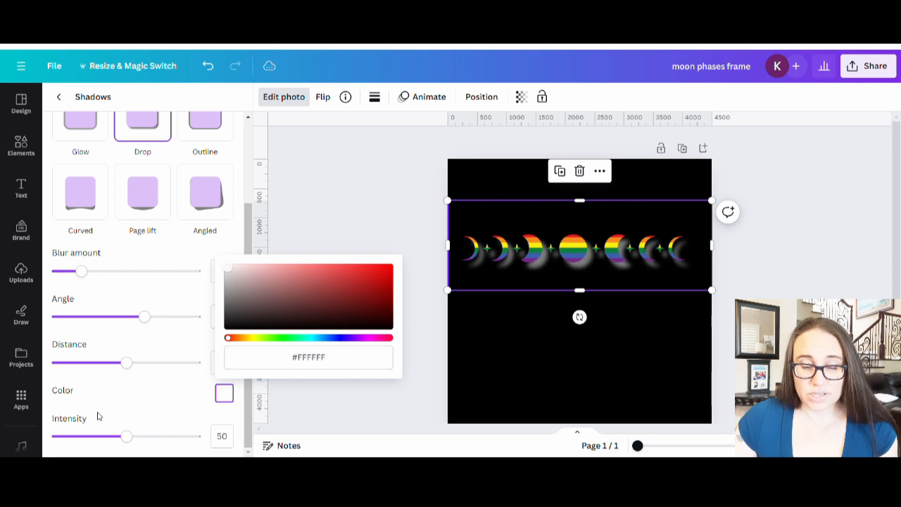
{"action": "left_click", "coordinate": [141, 445]}
{"action": "left_click_drag", "start_coordinate": [126, 436], "coordinate": [225, 440]}
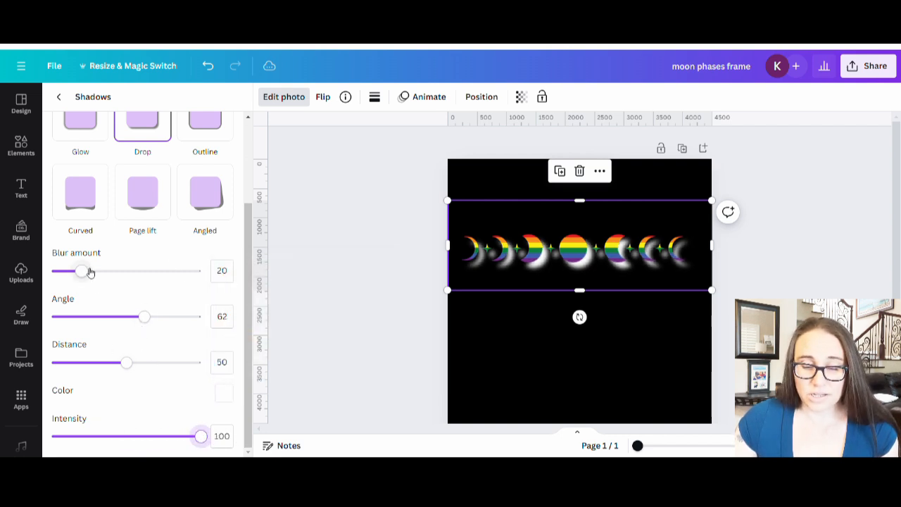
Set the drop shadow's blur amount to 0, its distance to 11 and its angle to 69
{"action": "left_click_drag", "start_coordinate": [89, 273], "coordinate": [5, 289]}
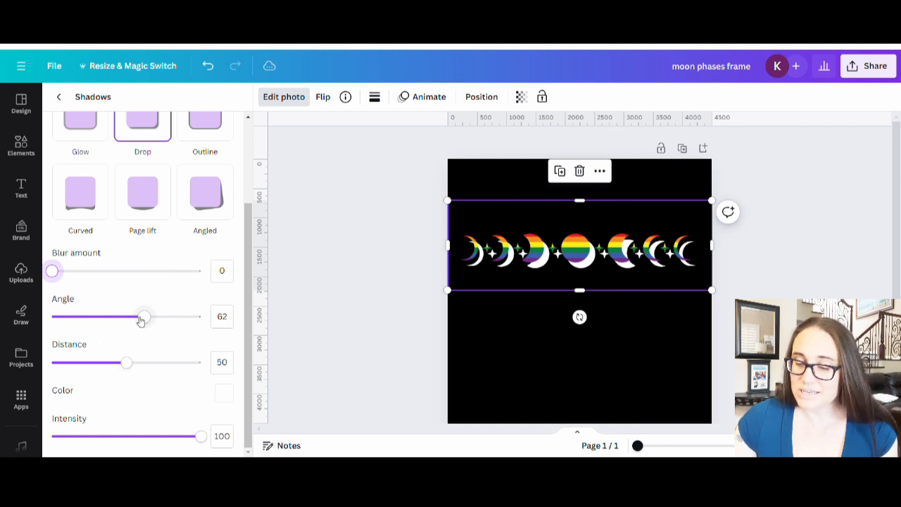
{"action": "left_click_drag", "start_coordinate": [127, 365], "coordinate": [72, 355]}
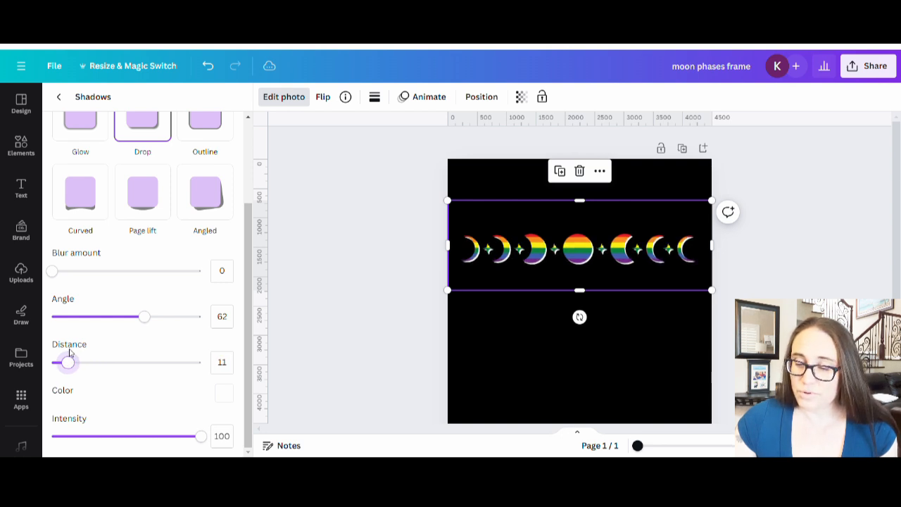
{"action": "mouse_move", "coordinate": [146, 316]}
{"action": "left_mouse_down"}
{"action": "mouse_move", "coordinate": [164, 319]}
{"action": "mouse_move", "coordinate": [128, 317]}
{"action": "mouse_move", "coordinate": [115, 288]}
{"action": "mouse_move", "coordinate": [102, 290]}
{"action": "mouse_move", "coordinate": [103, 308]}
{"action": "mouse_move", "coordinate": [159, 304]}
{"action": "left_mouse_up"}
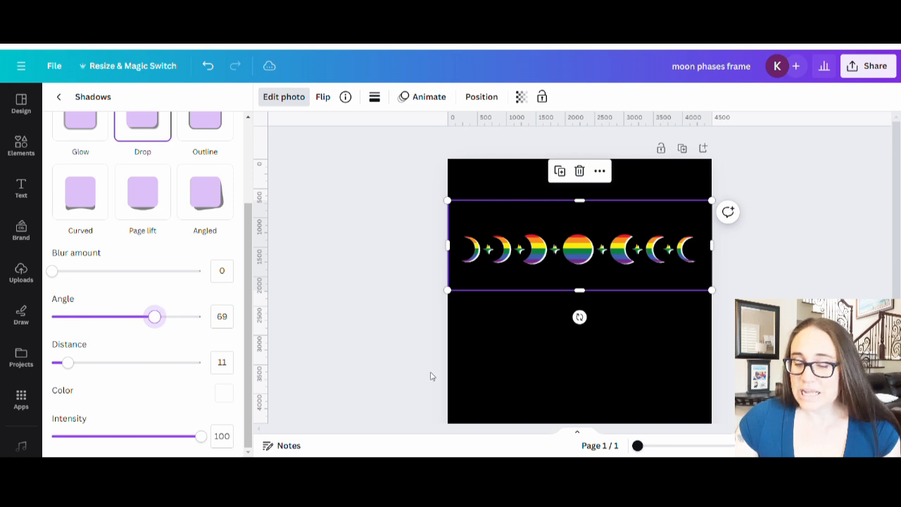
{"action": "left_click", "coordinate": [473, 382]}
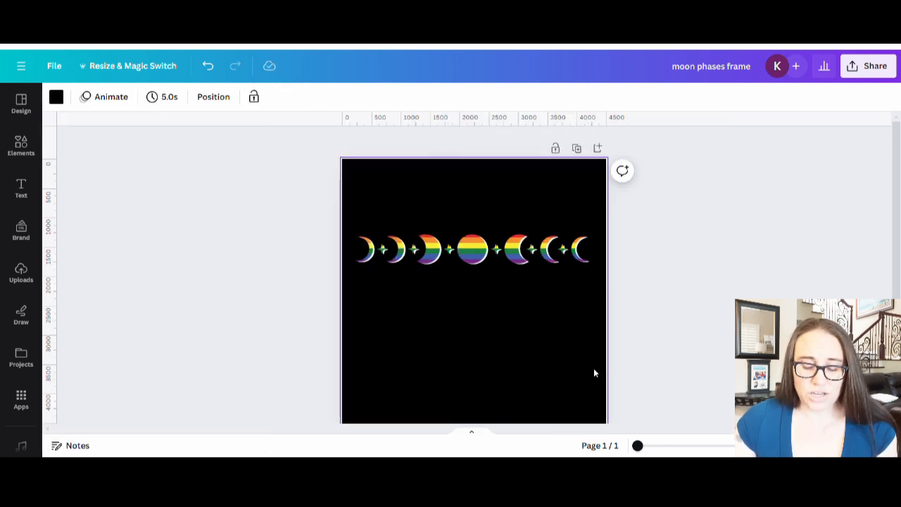
Duplicate the rainbow moon row below the original and apply the Amber duotone effect to the copy
{"action": "left_click", "coordinate": [470, 261]}
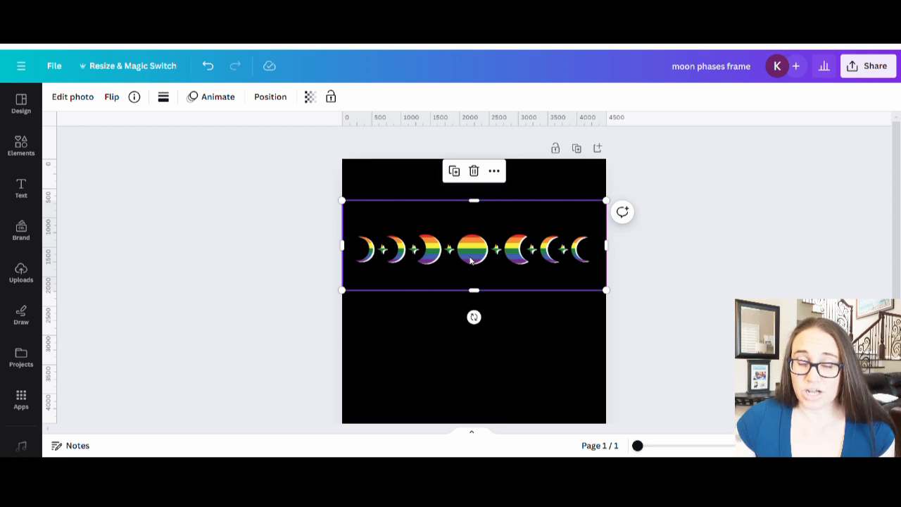
{"action": "left_click_drag", "start_coordinate": [470, 257], "coordinate": [480, 348]}
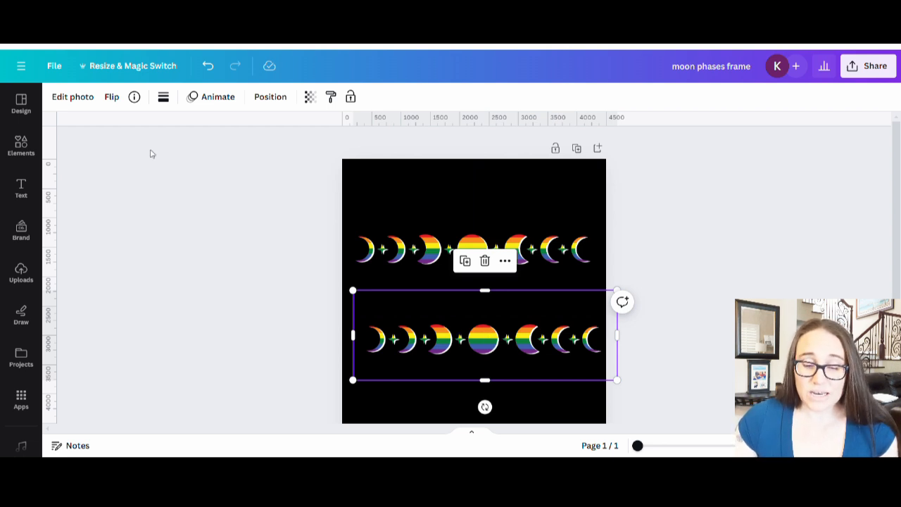
{"action": "left_click", "coordinate": [80, 103]}
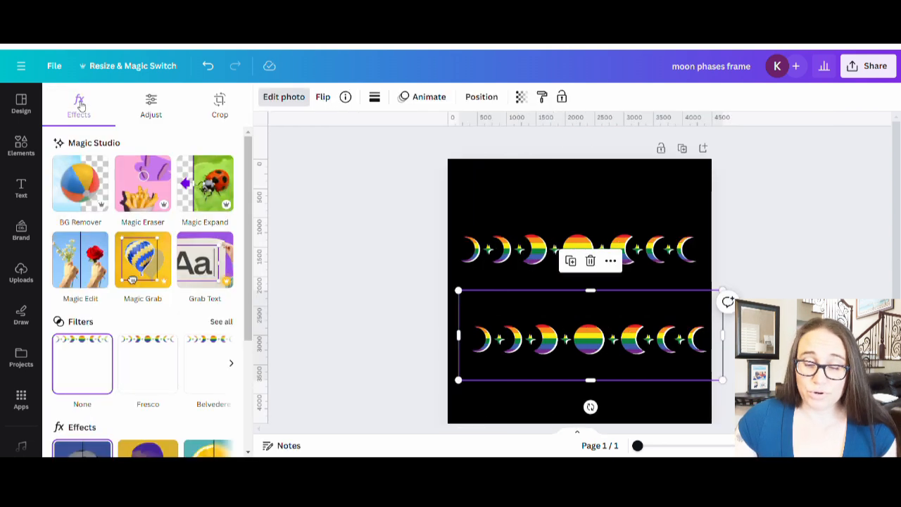
{"action": "scroll", "coordinate": [234, 428], "scroll_direction": "down", "scroll_amount": 2}
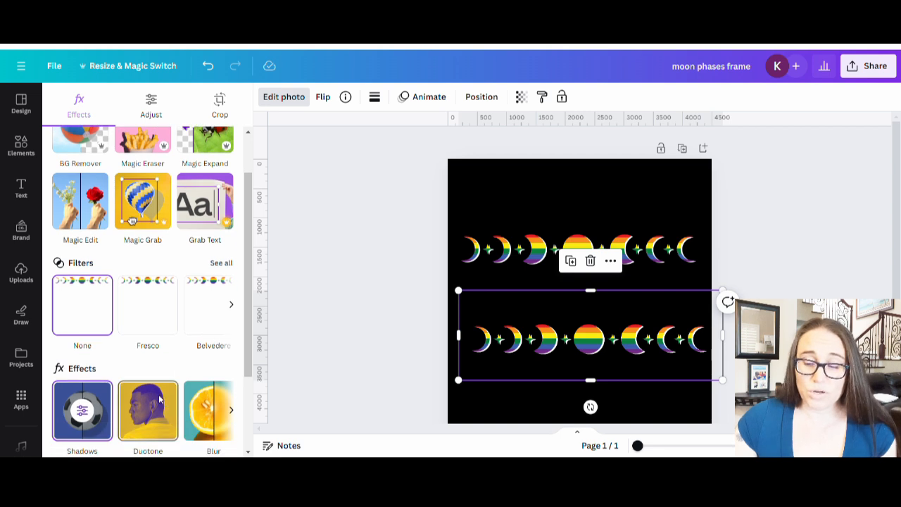
{"action": "left_click", "coordinate": [163, 400]}
{"action": "left_click", "coordinate": [211, 382]}
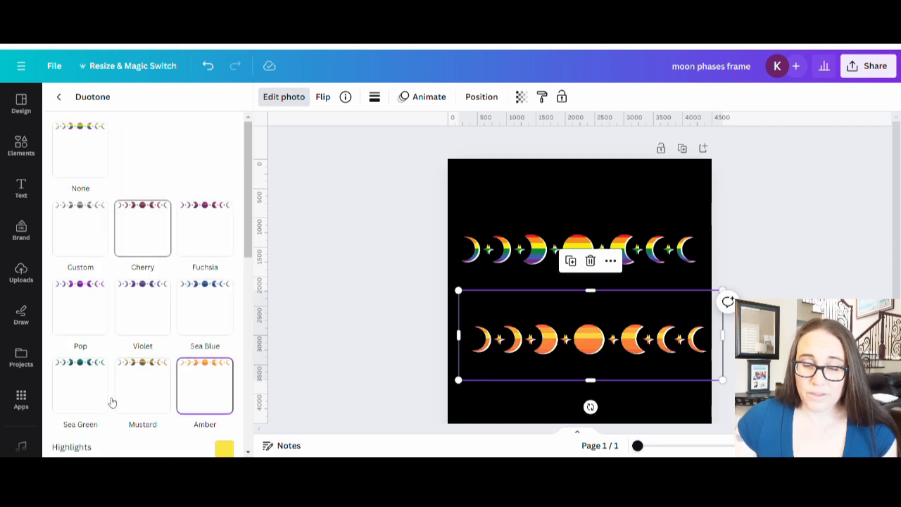
{"action": "scroll", "coordinate": [222, 352], "scroll_direction": "down", "scroll_amount": 2}
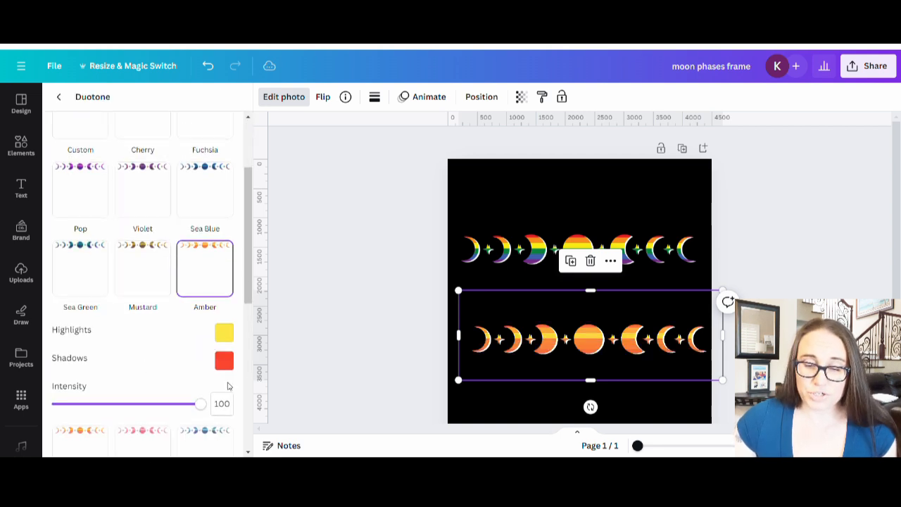
Set both the highlights and shadows colors of the copy's duotone effect to white
{"action": "left_click", "coordinate": [227, 345]}
{"action": "left_click", "coordinate": [246, 206]}
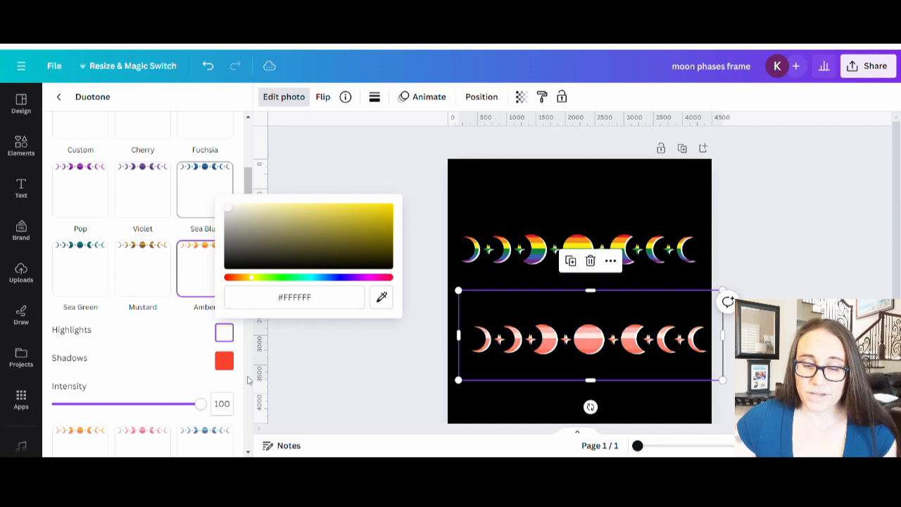
{"action": "left_click", "coordinate": [224, 362]}
{"action": "left_click_drag", "start_coordinate": [356, 248], "coordinate": [225, 232]}
{"action": "left_click", "coordinate": [361, 195]}
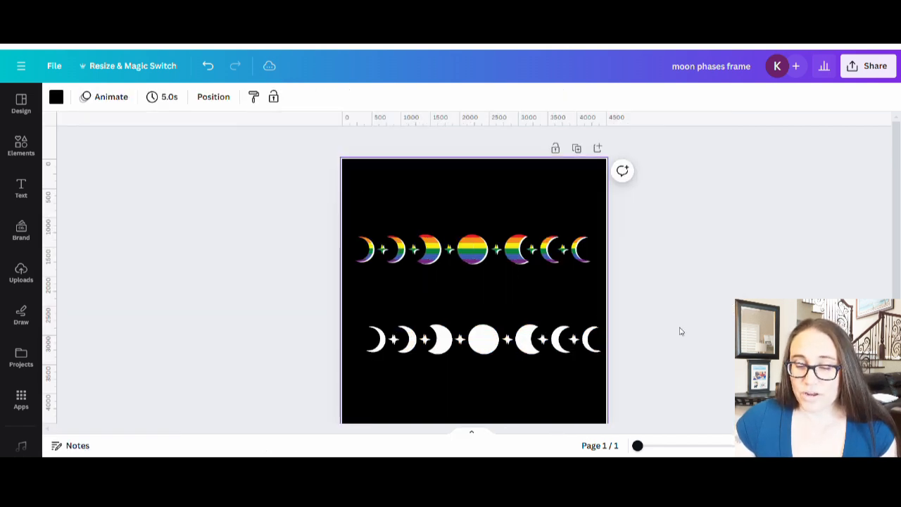
Remove the white copy of the moon row from the page
{"action": "left_click_drag", "start_coordinate": [523, 357], "coordinate": [118, 337]}
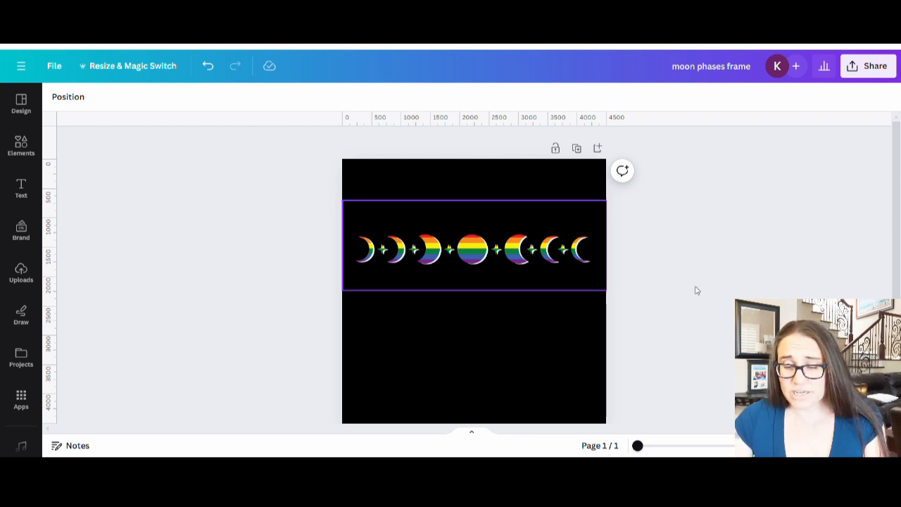
{"action": "left_click", "coordinate": [448, 338]}
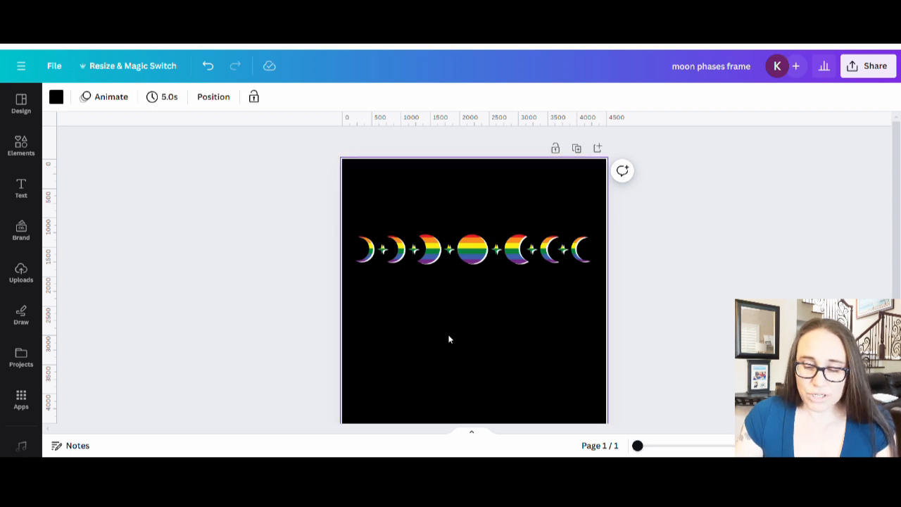
Add the text "NOT A PHASE" below the moon row and enlarge it to font size 443
{"action": "key", "text": "t"}
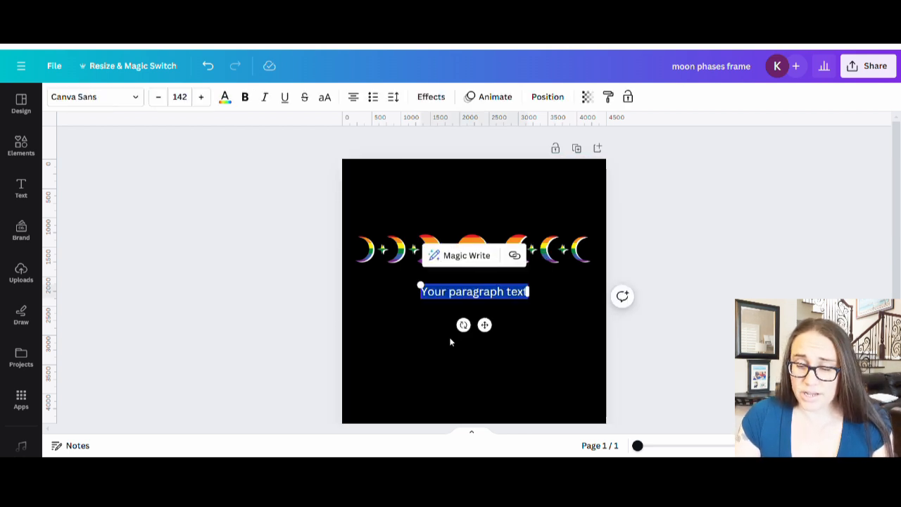
{"action": "type", "text": "NOT"}
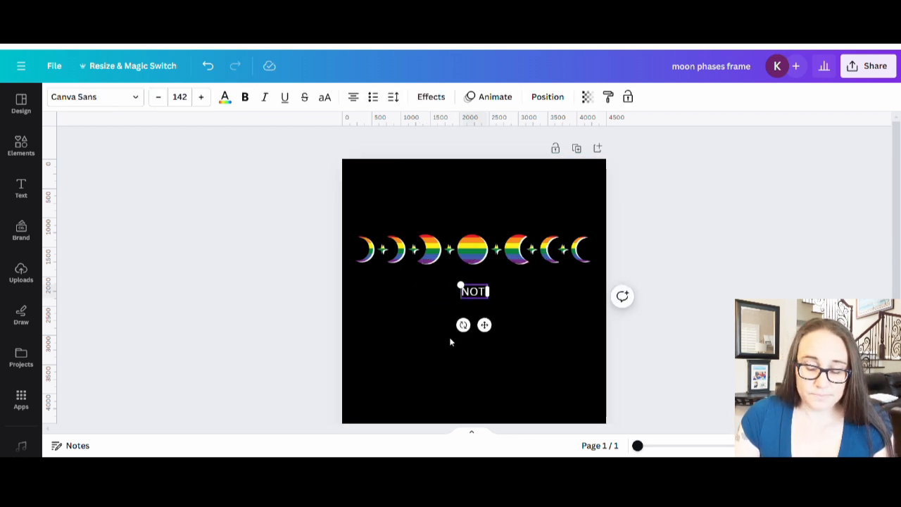
{"action": "type", "text": " A PHASE"}
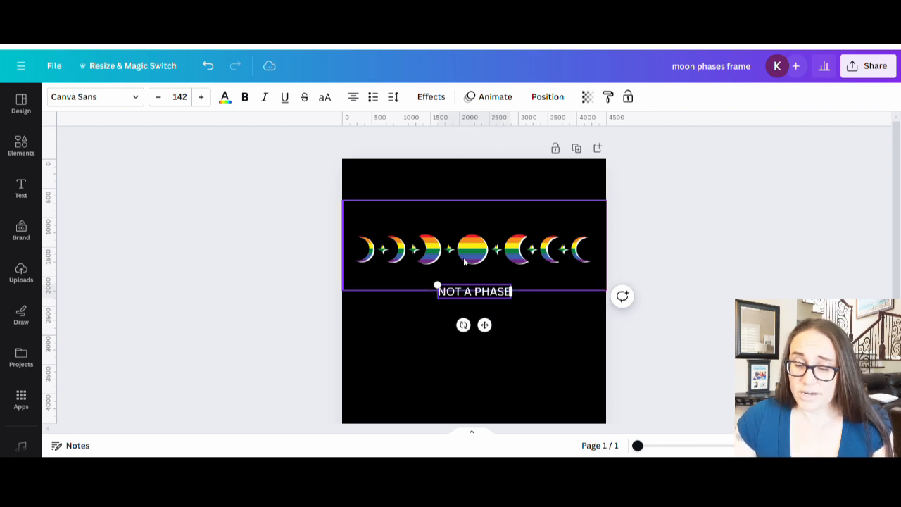
{"action": "left_click_drag", "start_coordinate": [437, 285], "coordinate": [351, 269]}
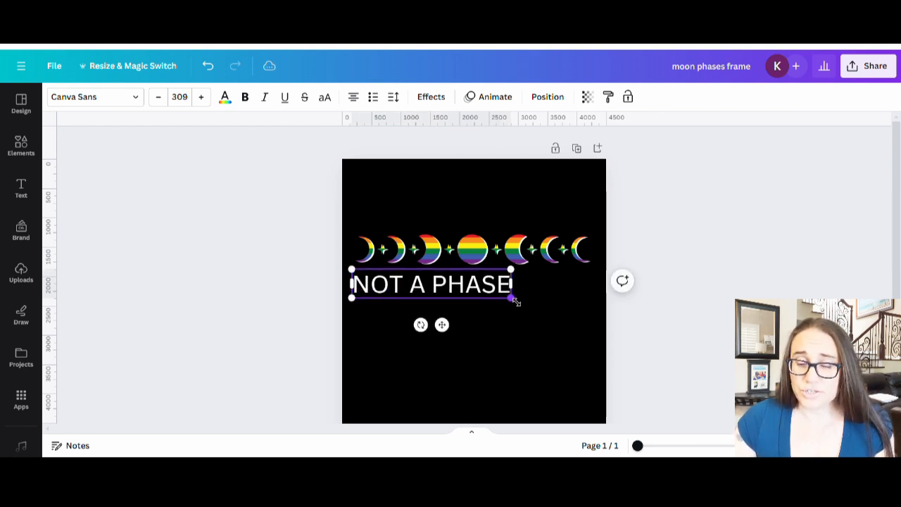
{"action": "left_click_drag", "start_coordinate": [516, 301], "coordinate": [584, 362]}
{"action": "left_click", "coordinate": [584, 362]}
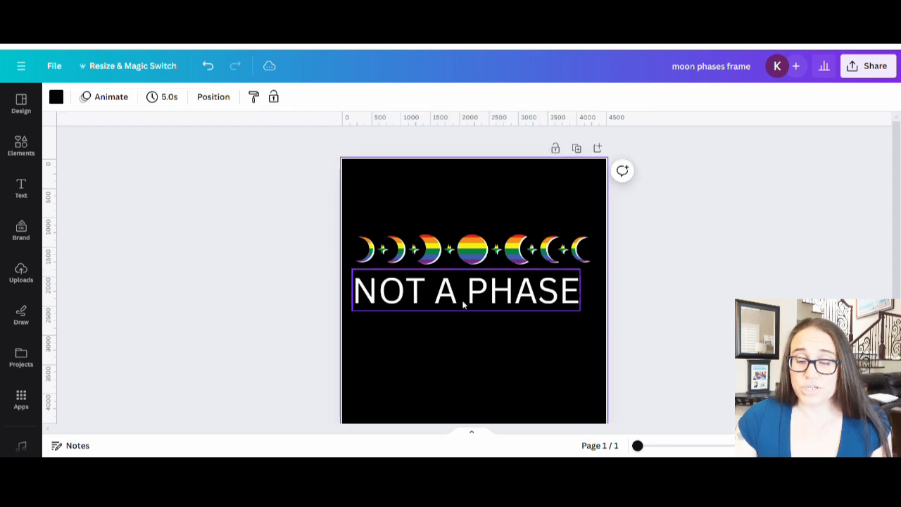
Move the "NOT A PHASE" text above the moon row and reduce its font size to 374 in a wider text box
{"action": "left_click_drag", "start_coordinate": [464, 304], "coordinate": [471, 229]}
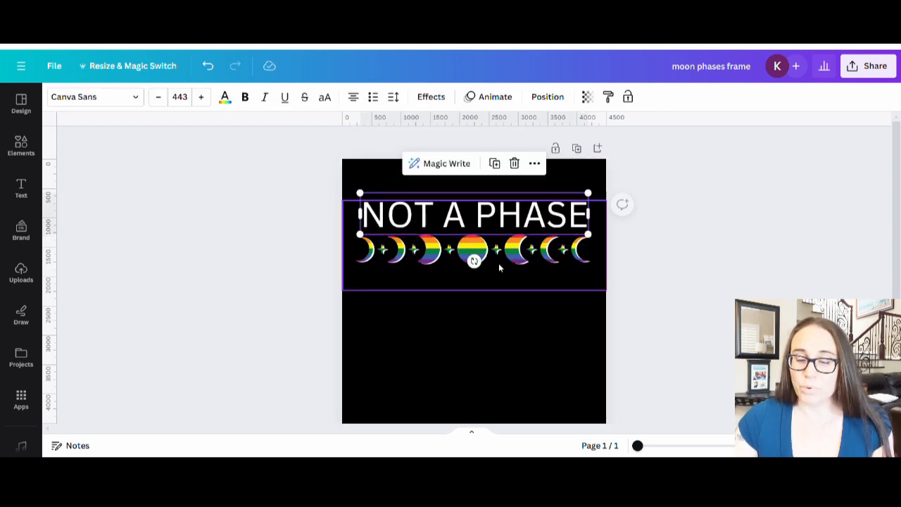
{"action": "left_click", "coordinate": [510, 338]}
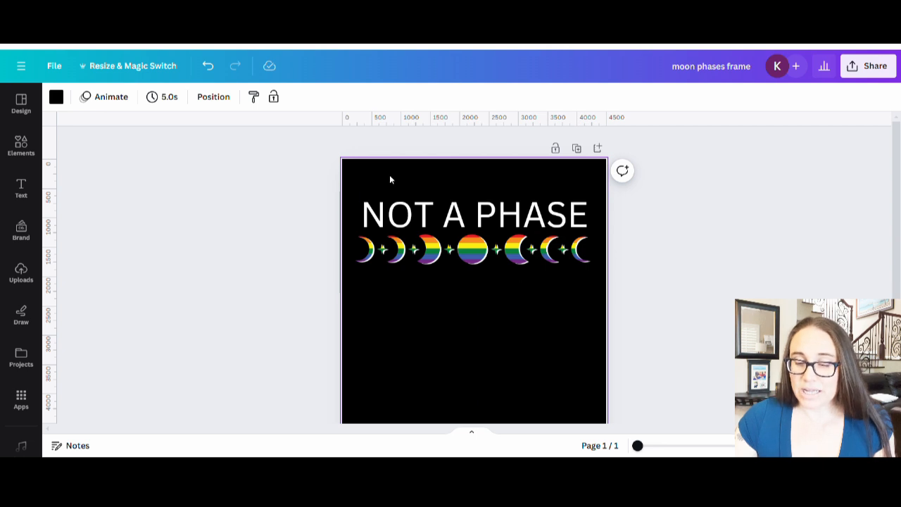
{"action": "left_click", "coordinate": [538, 226]}
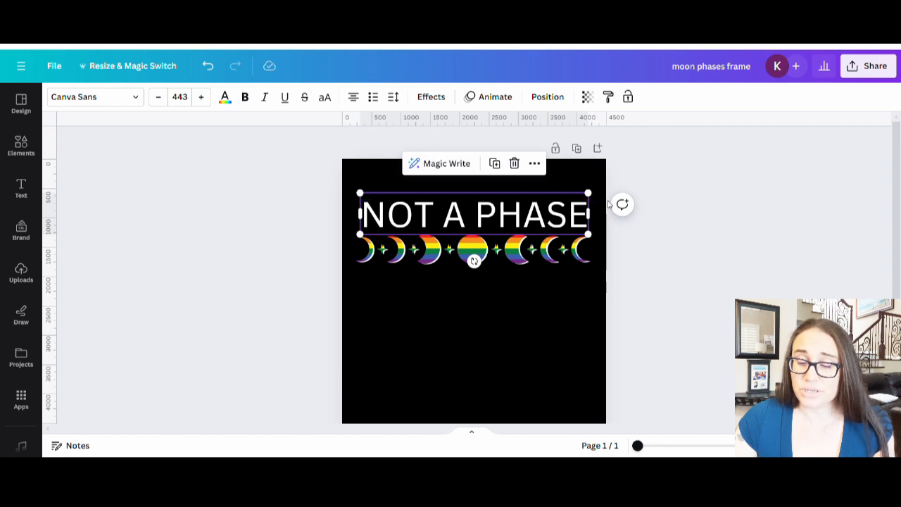
{"action": "left_click_drag", "start_coordinate": [598, 202], "coordinate": [607, 224]}
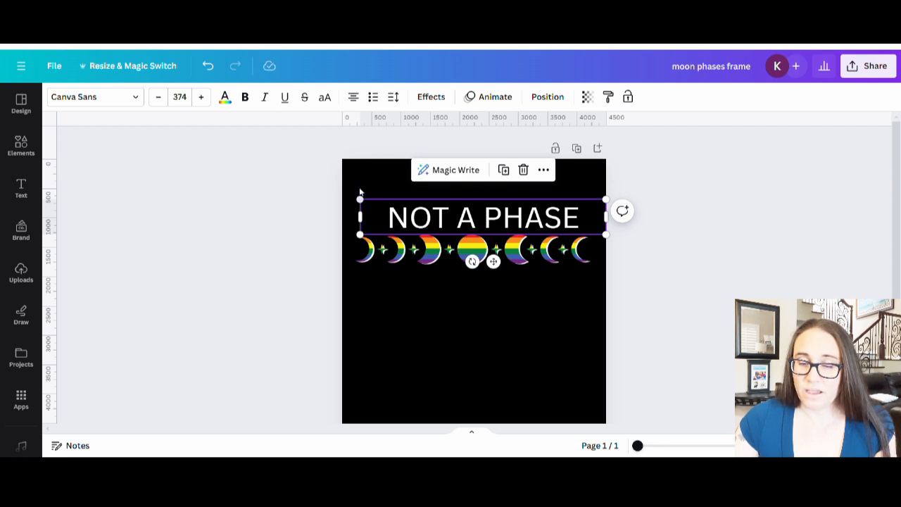
Set the text's letter spacing to 138 and center the text horizontally on the page
{"action": "left_click", "coordinate": [396, 98]}
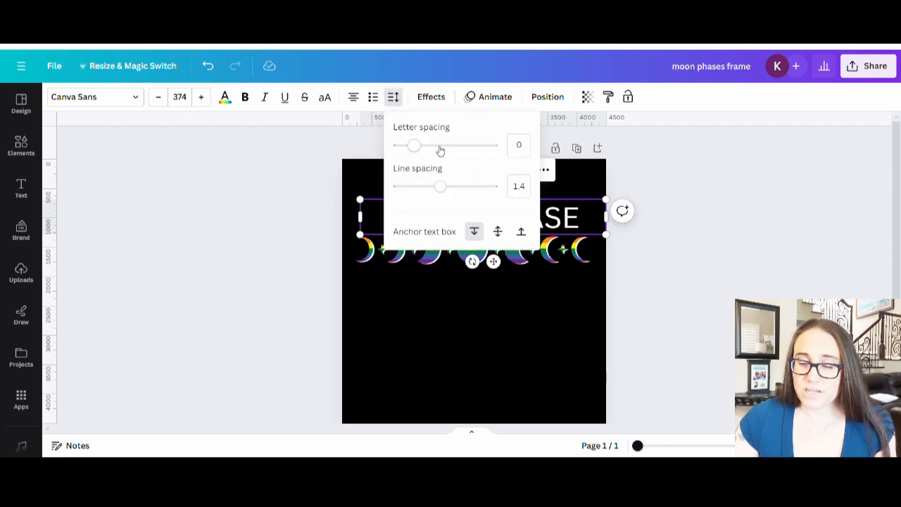
{"action": "left_click_drag", "start_coordinate": [422, 150], "coordinate": [433, 154]}
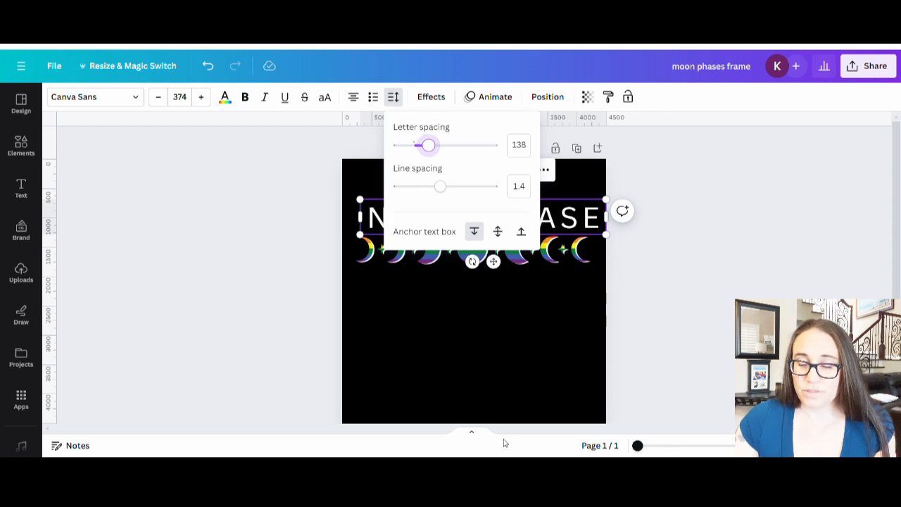
{"action": "left_click", "coordinate": [505, 442]}
{"action": "left_click_drag", "start_coordinate": [545, 216], "coordinate": [537, 218]}
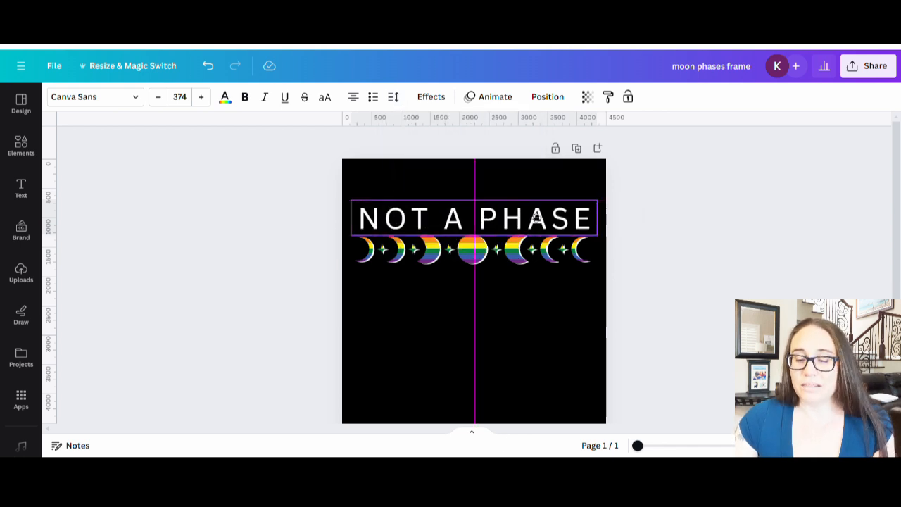
{"action": "left_click", "coordinate": [555, 346]}
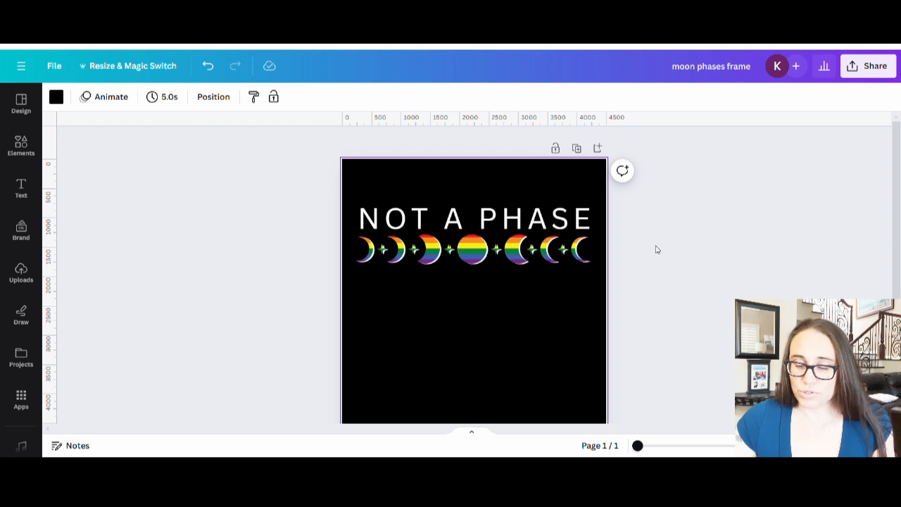
Make the "NOT A PHASE" text bold and move it just below the rainbow moon row
{"action": "left_click", "coordinate": [582, 214]}
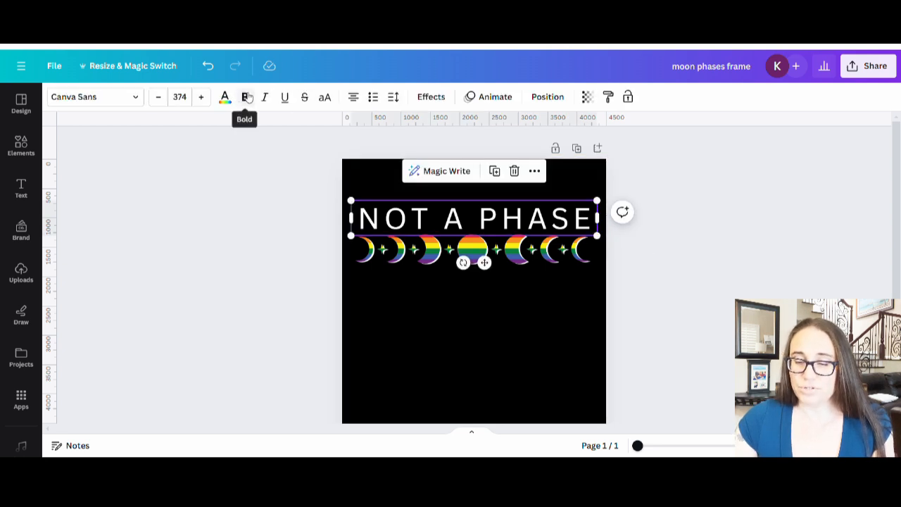
{"action": "left_click", "coordinate": [246, 97]}
{"action": "left_click", "coordinate": [535, 415]}
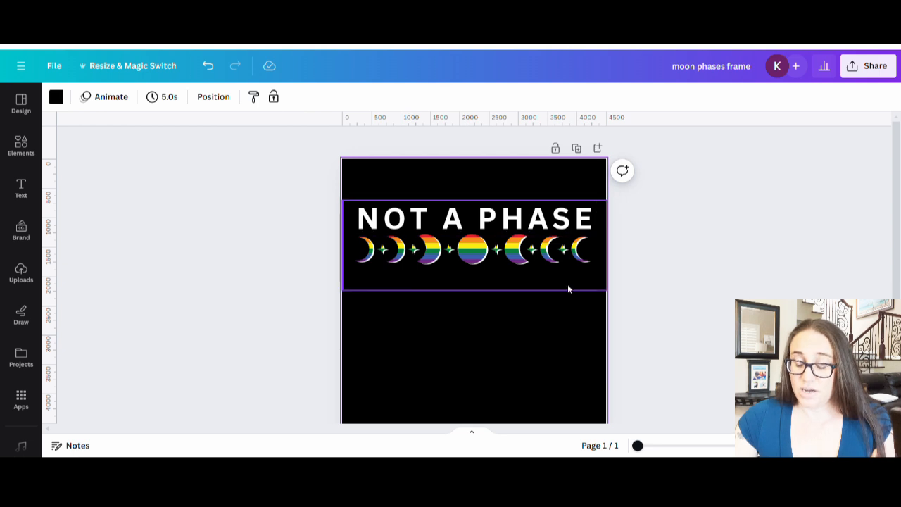
{"action": "left_click_drag", "start_coordinate": [518, 230], "coordinate": [517, 311]}
{"action": "left_click", "coordinate": [687, 402]}
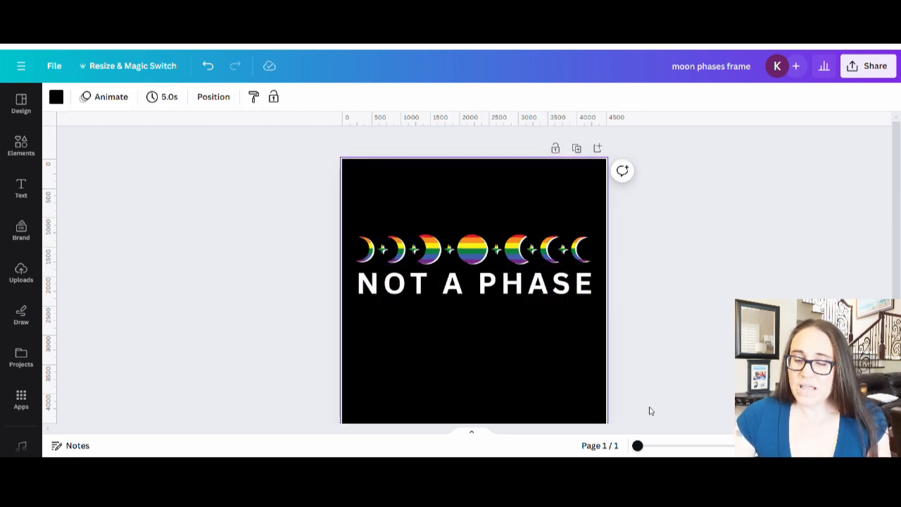